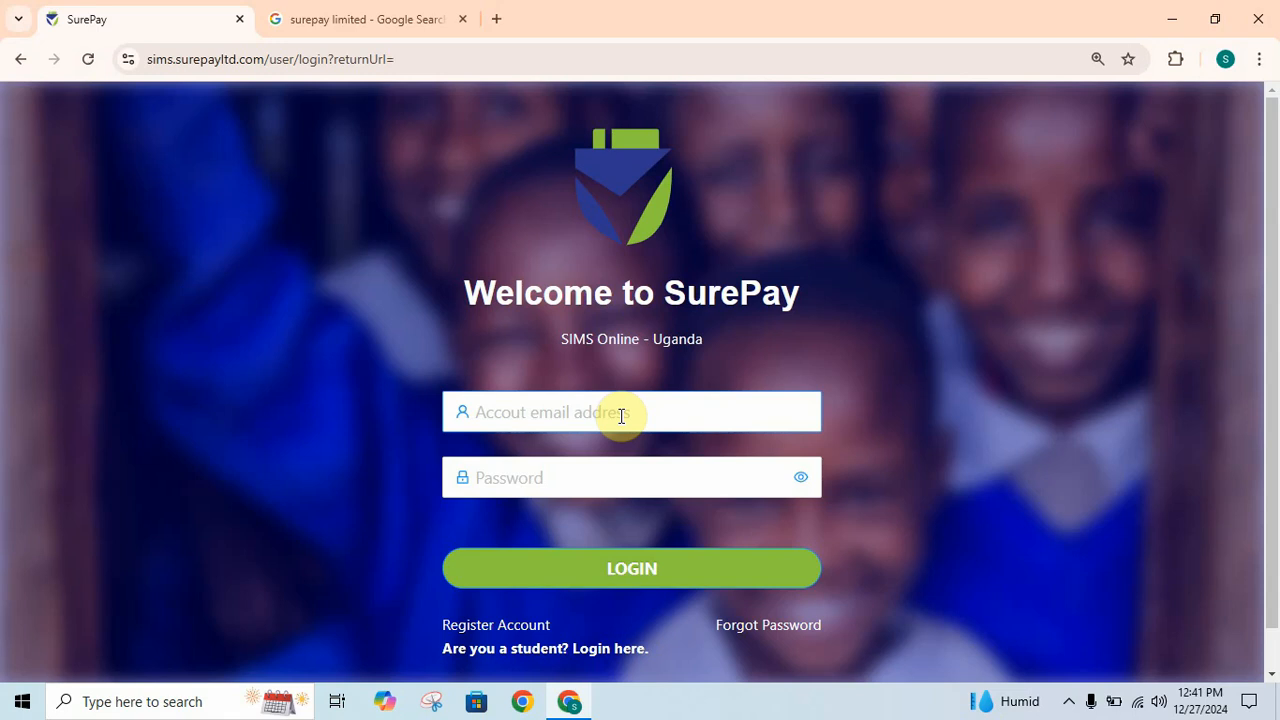
- Switch to the browser tab showing the 'surepay limited' Google search results
click(389, 31)
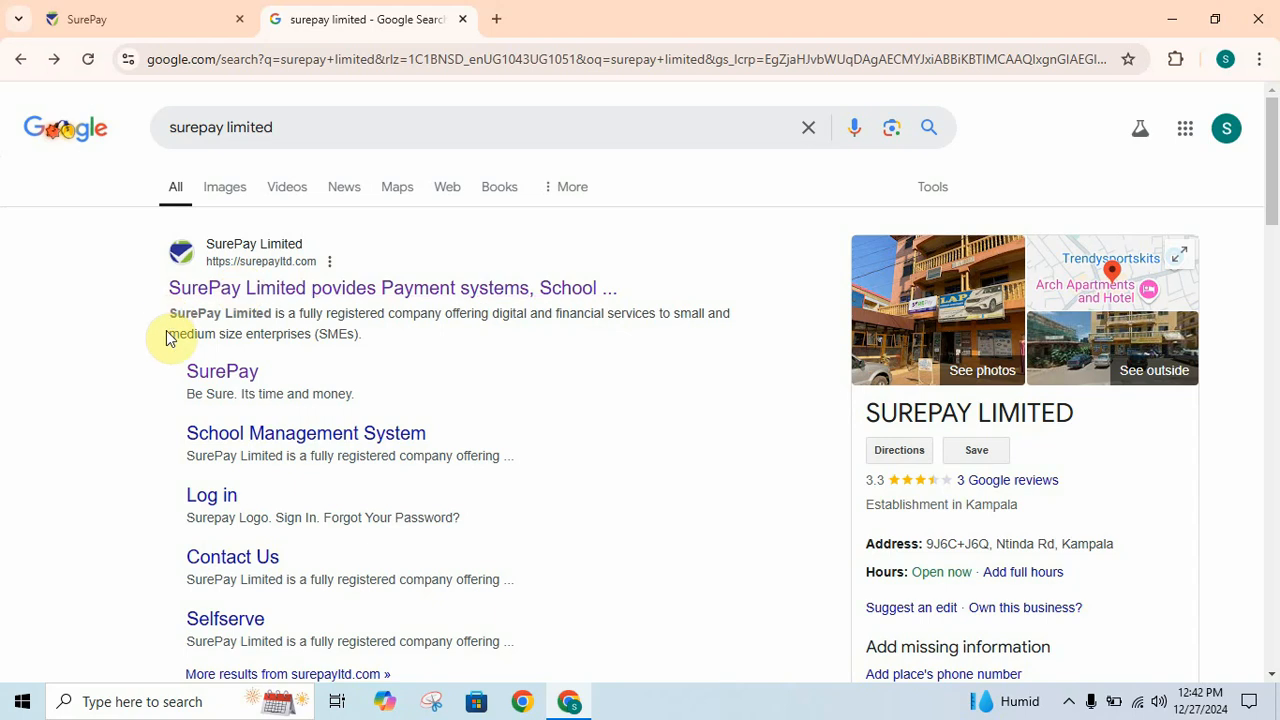
- Follow the SurePay sitelink under the SurePay Limited result to the SIMS login page
click(222, 386)
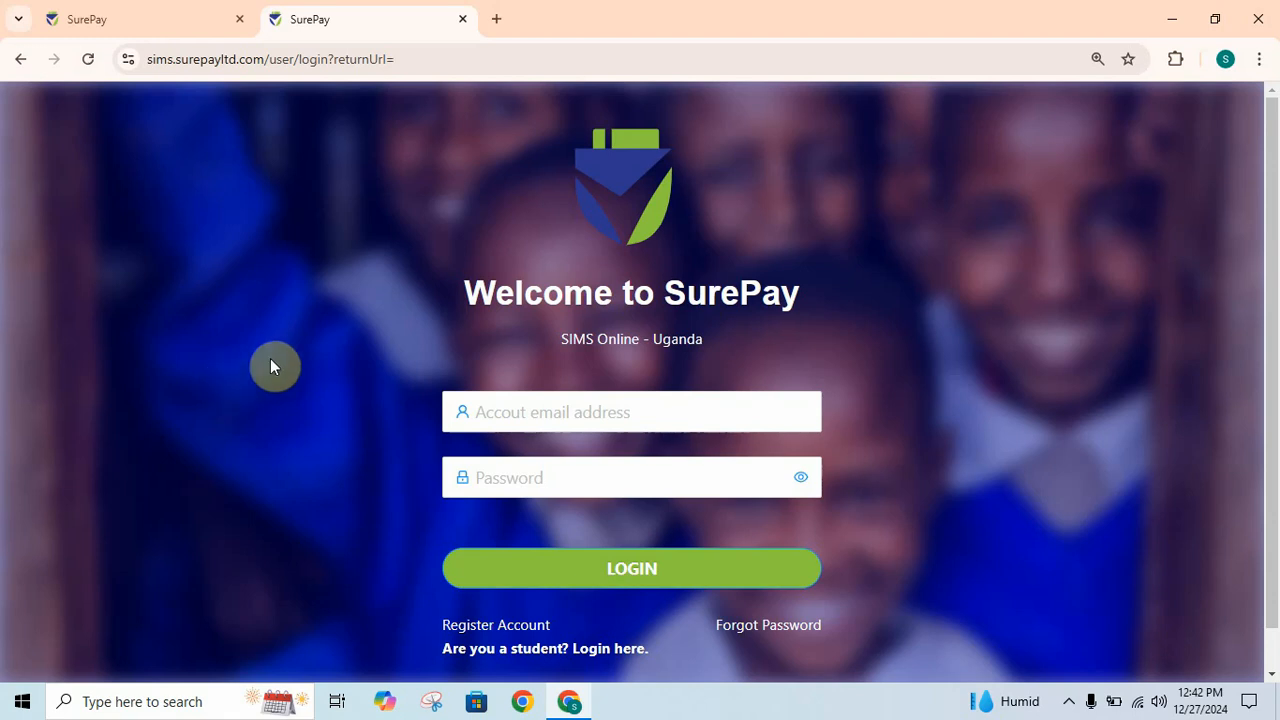
- Log in with the school account's email address and password
click(535, 411)
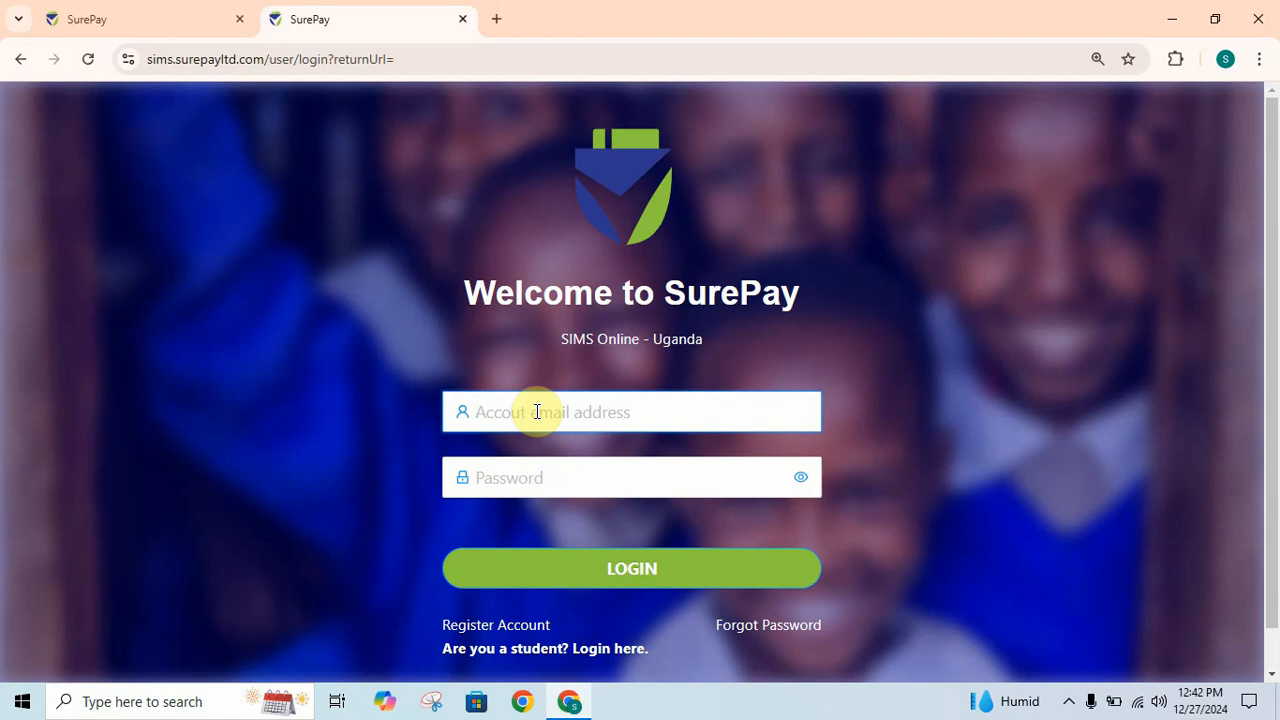
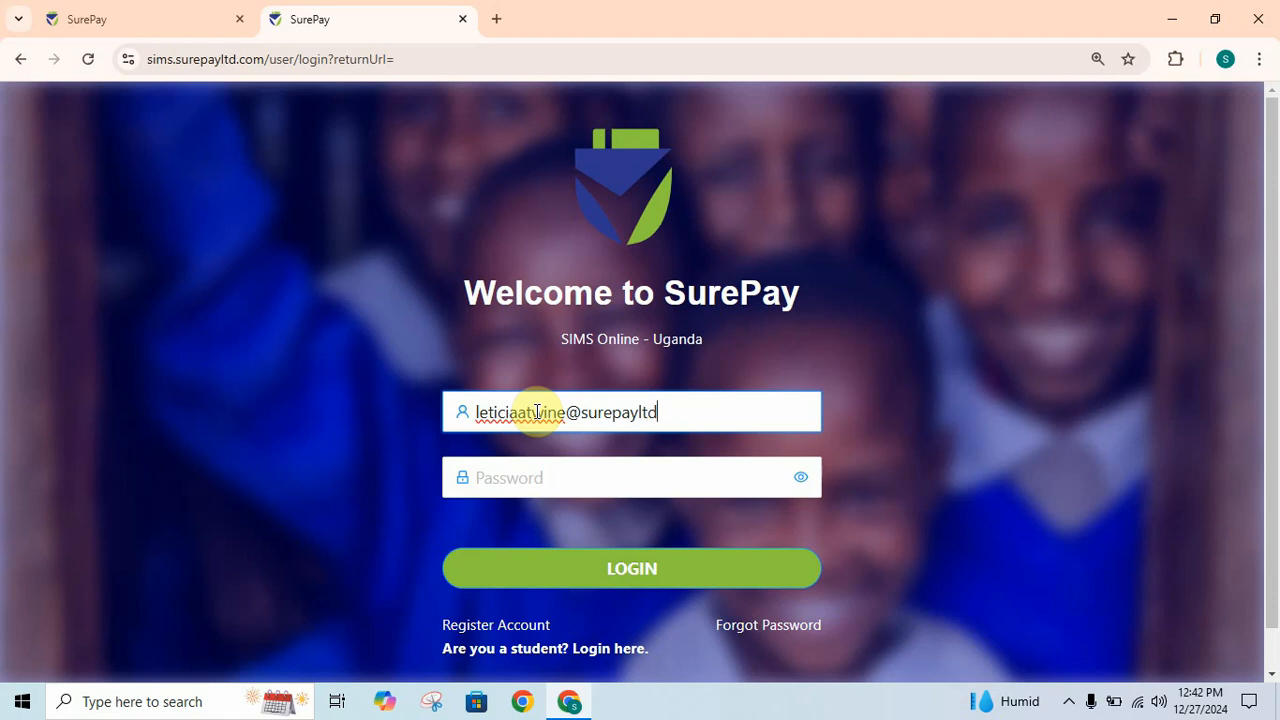
click(565, 491)
text(****)
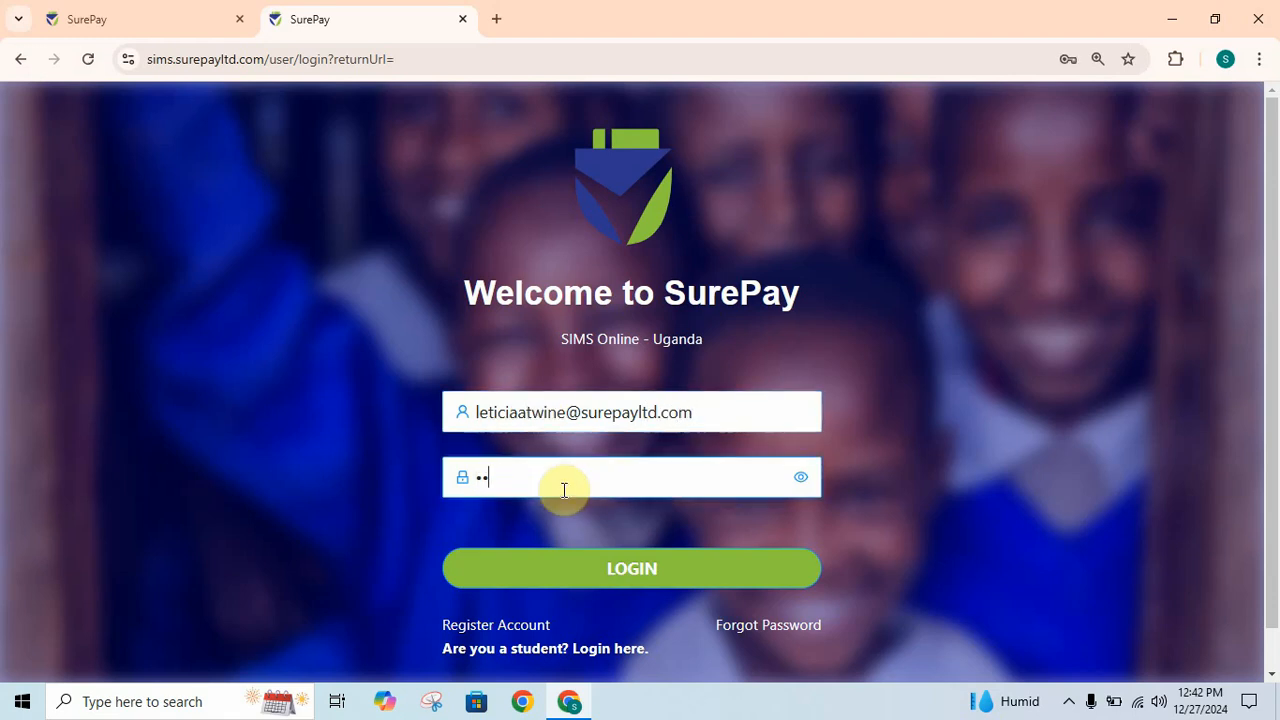
text(******)
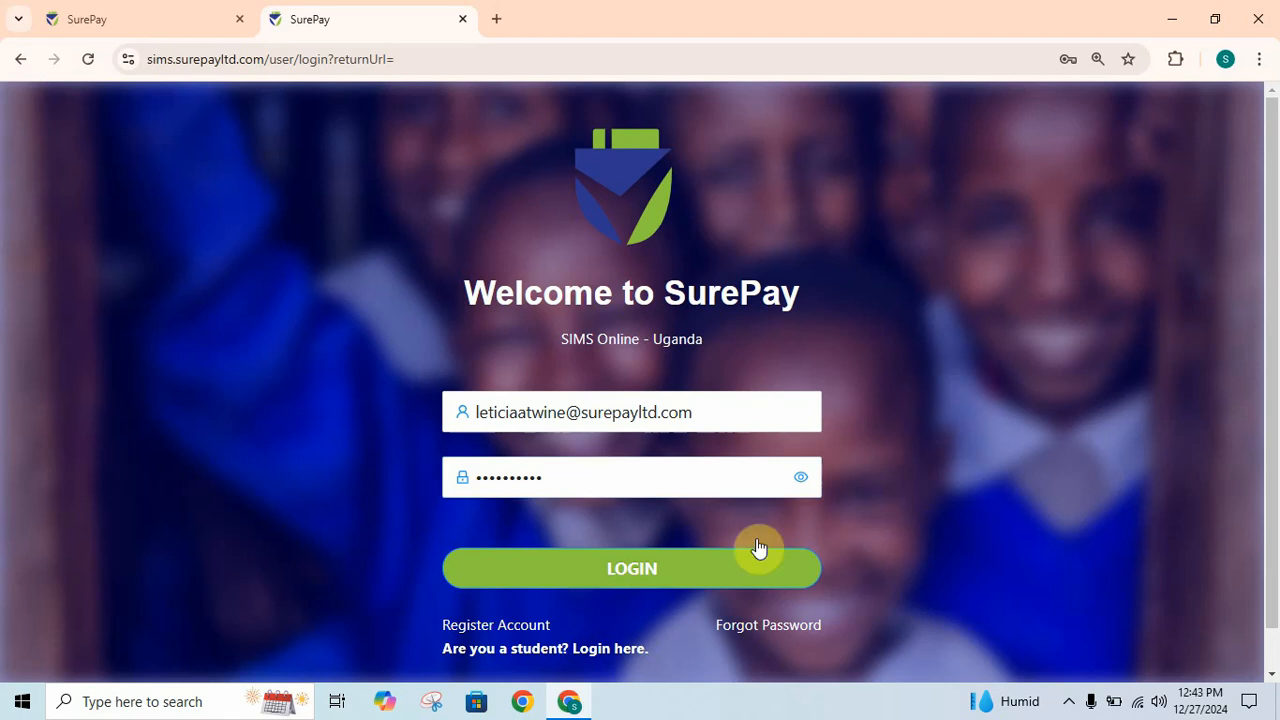
click(660, 570)
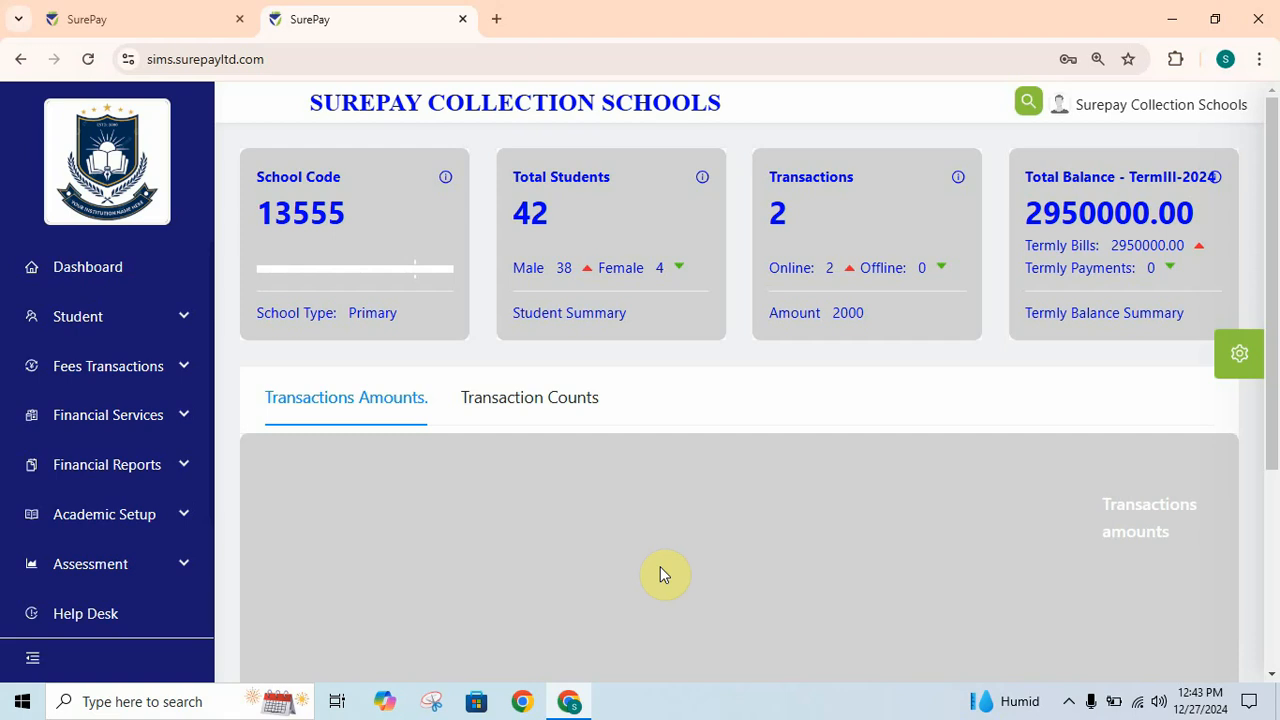
- Collapse the sidebar to icons and bring up the gear icon's settings menu
click(33, 662)
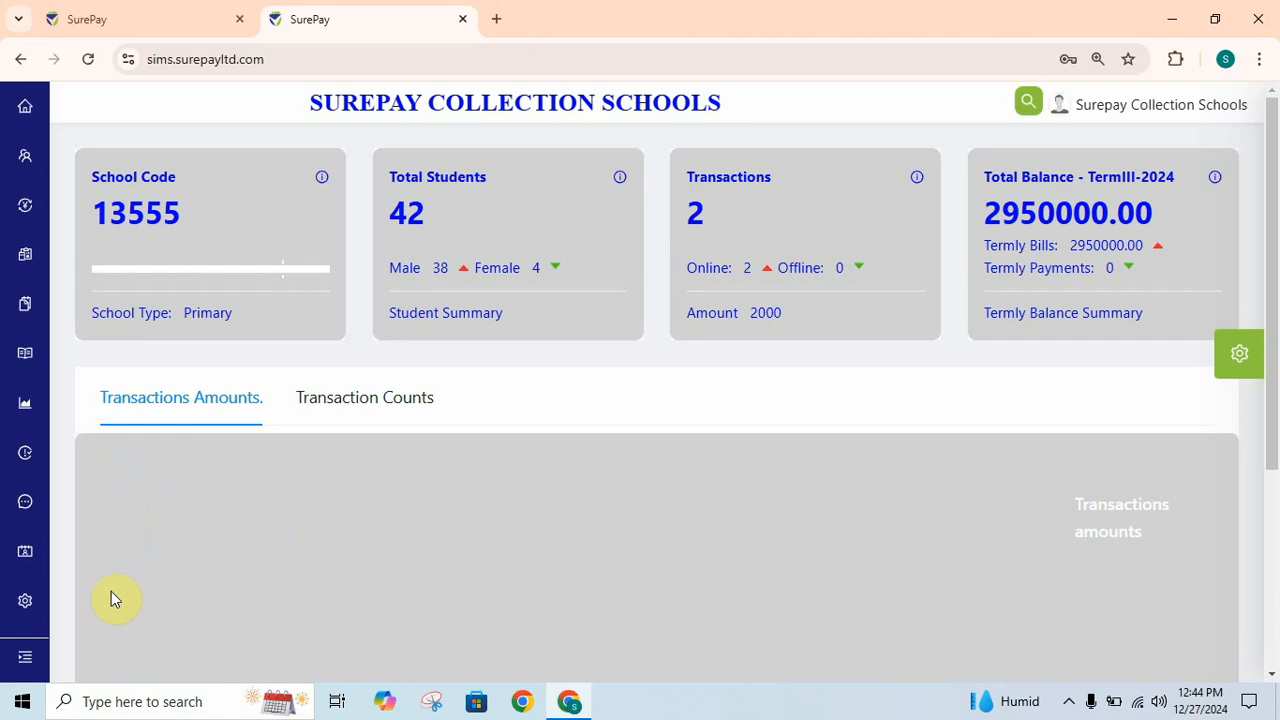
mouse_move(27, 606)
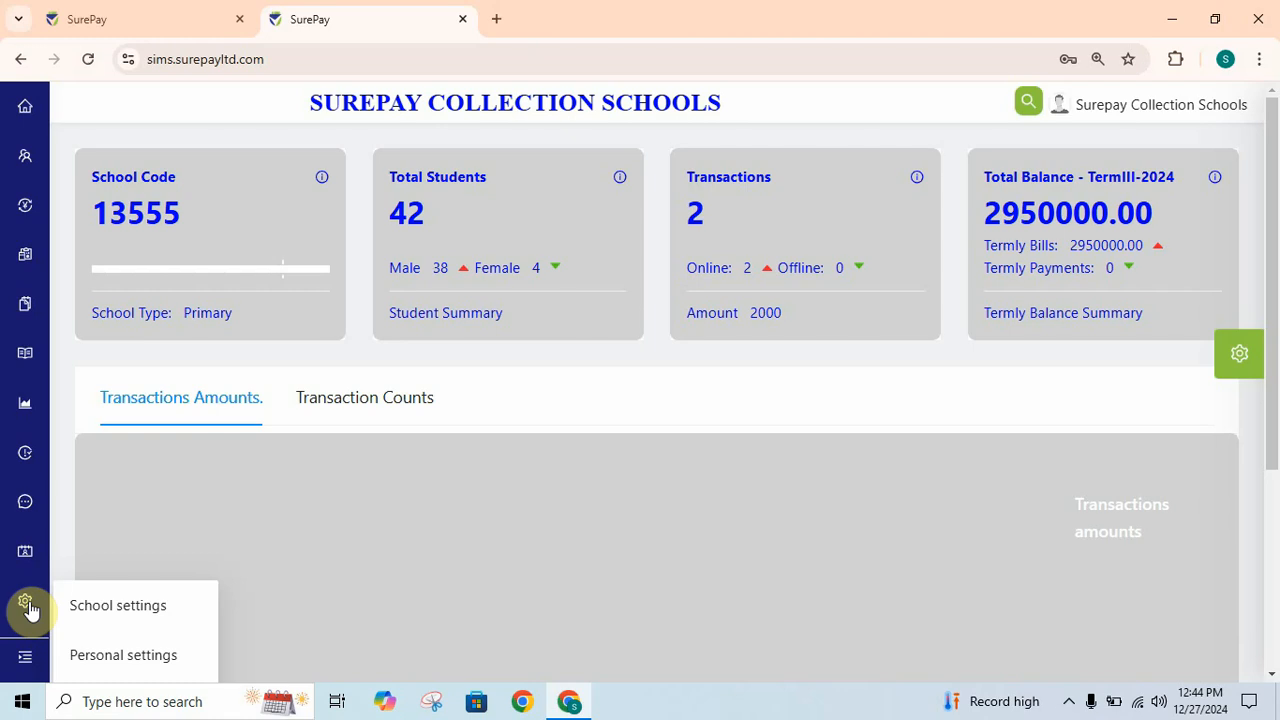
click(95, 610)
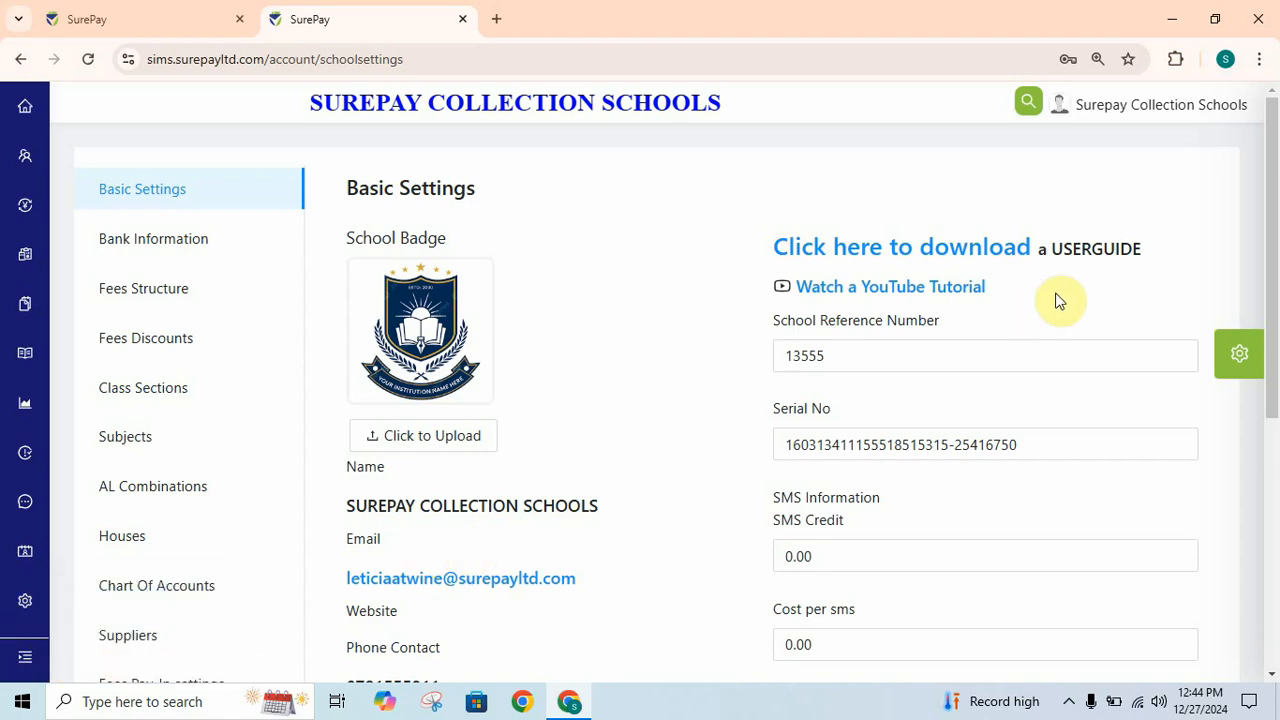
drag(1275, 224, 1276, 395)
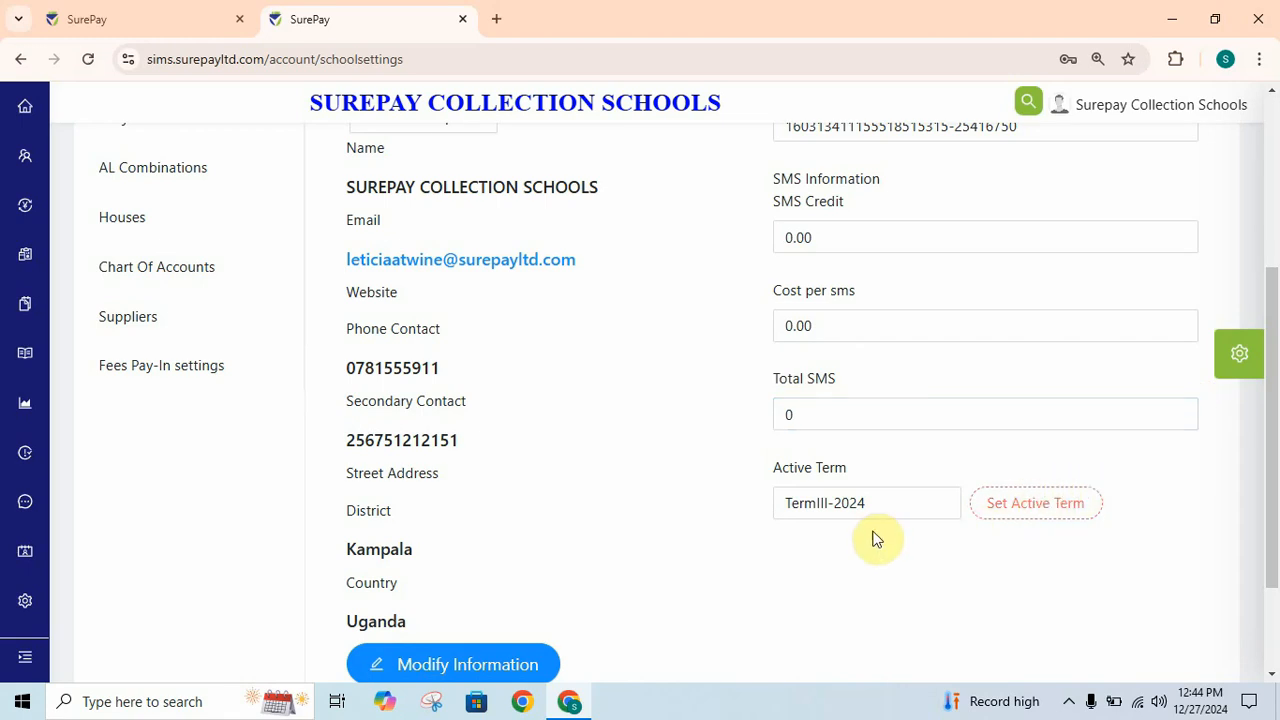
click(845, 505)
click(880, 530)
click(474, 663)
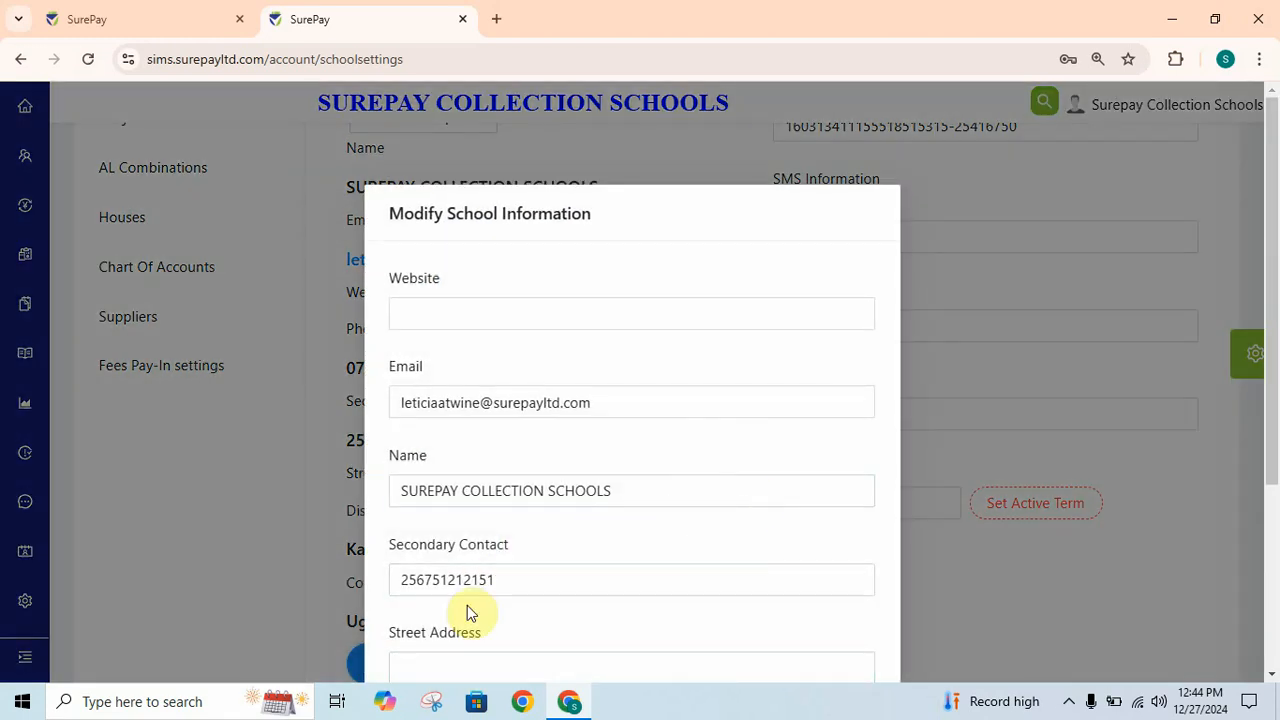
drag(1271, 309, 1266, 378)
click(580, 458)
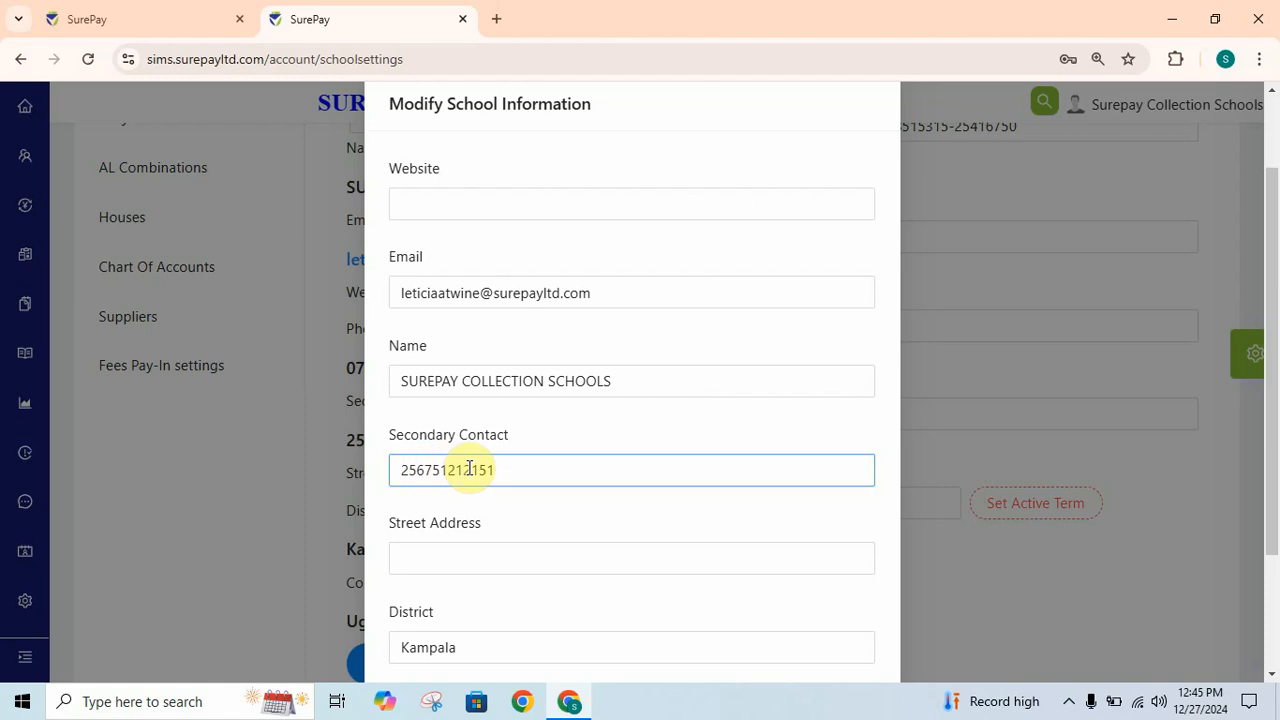
click(478, 504)
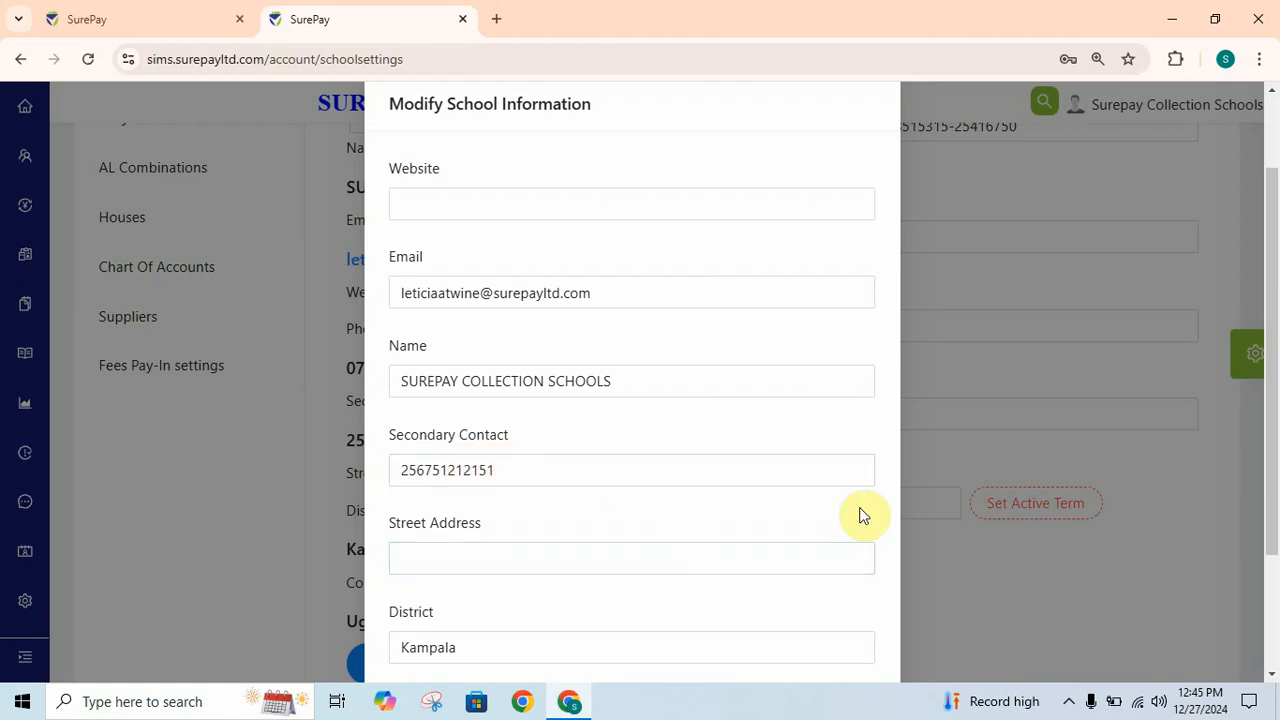
drag(1266, 363, 1268, 480)
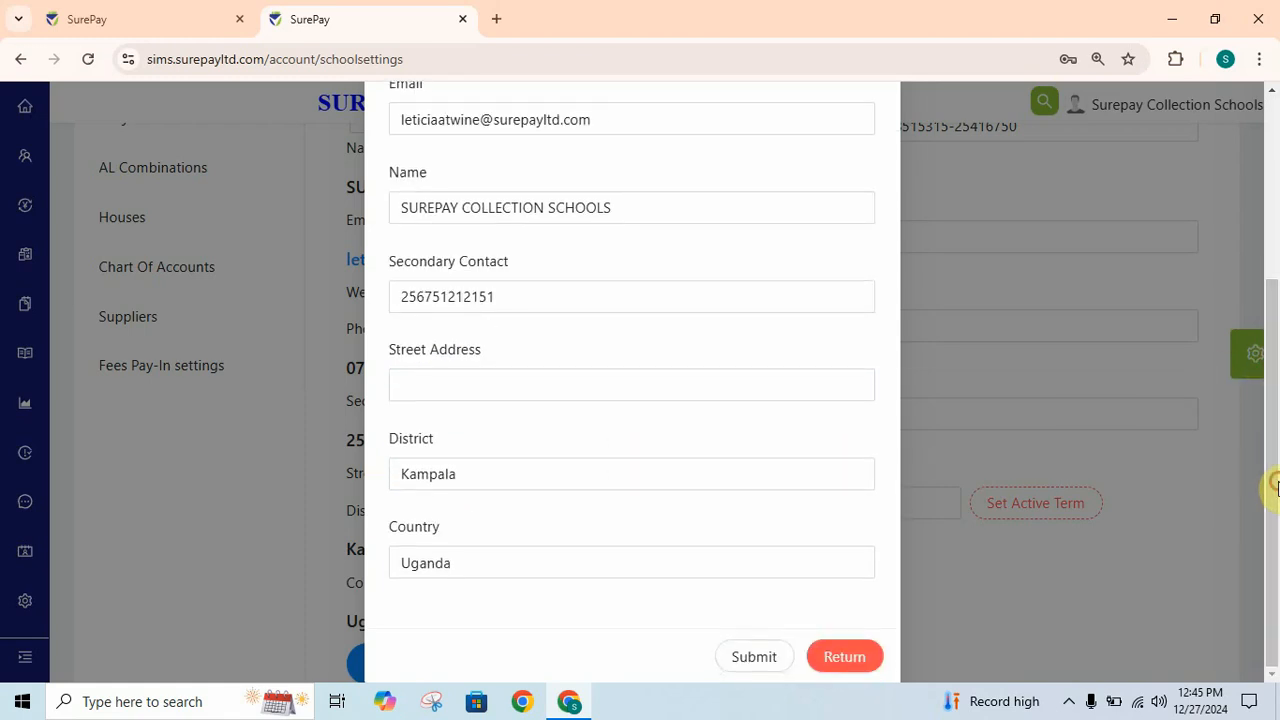
click(839, 662)
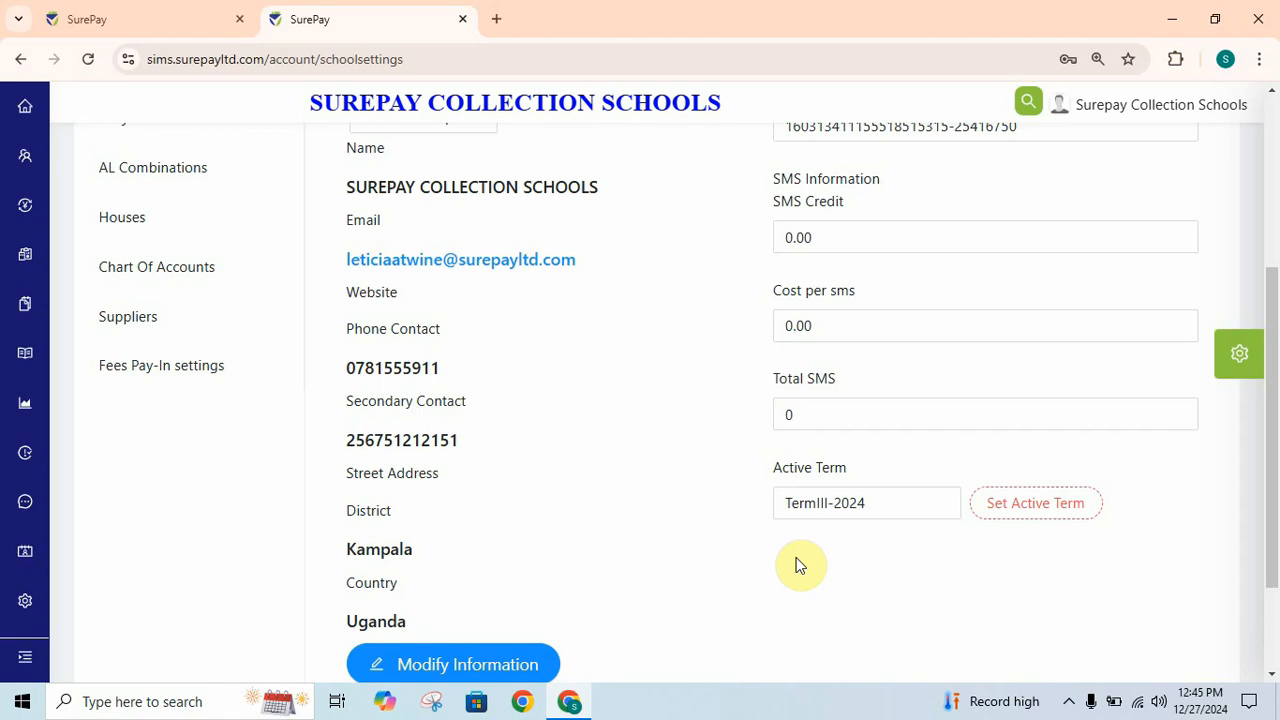
- Change the active term from TermIII-2024 to TermI-2025 with Set Active Term
click(1035, 512)
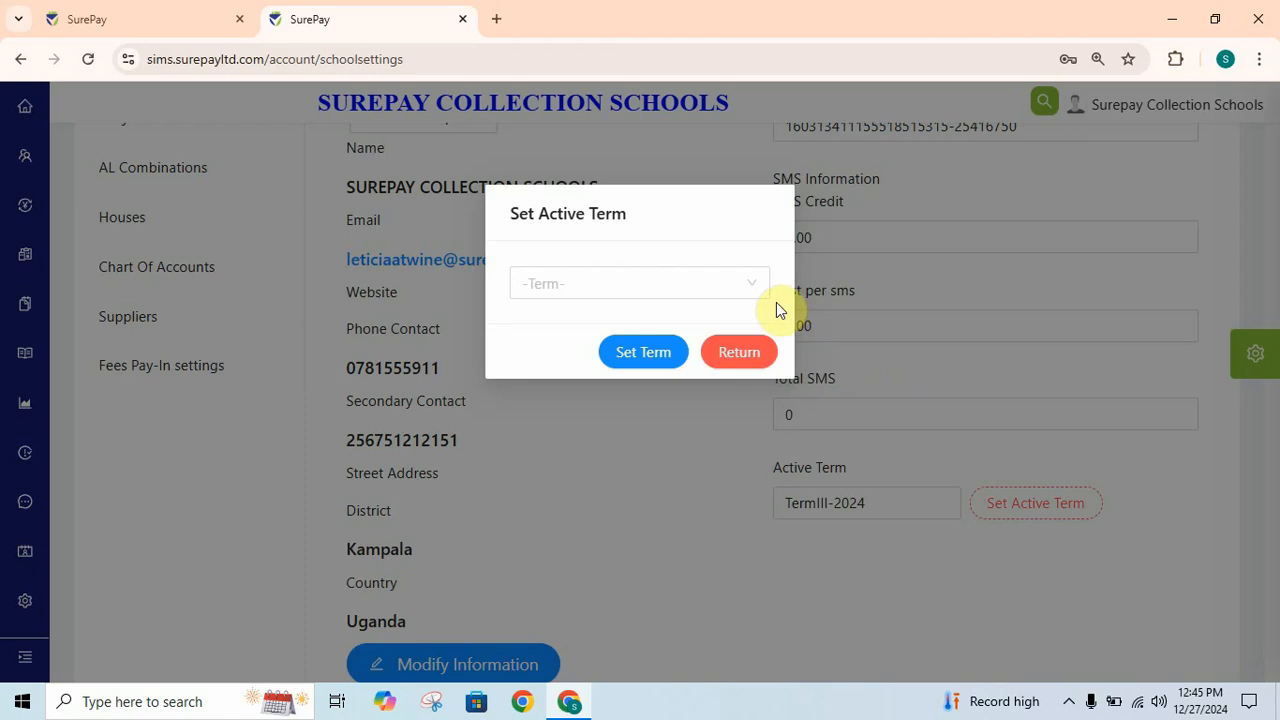
click(760, 290)
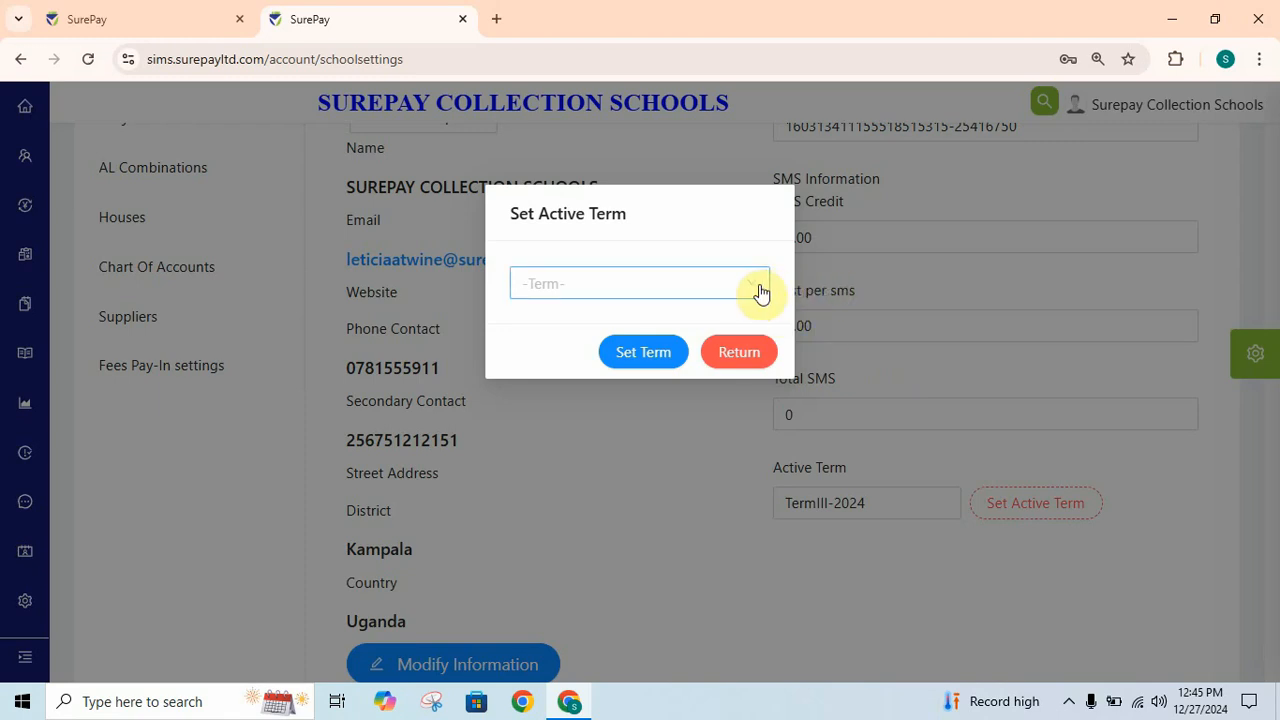
click(755, 292)
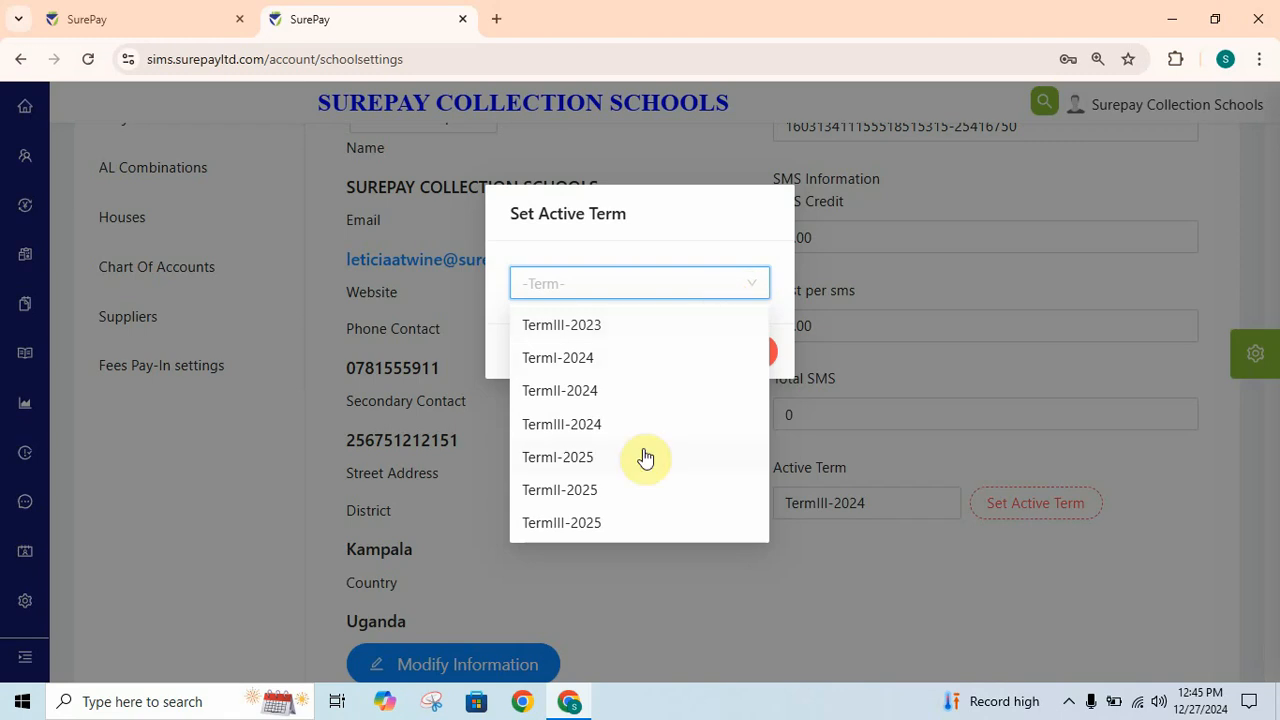
click(576, 466)
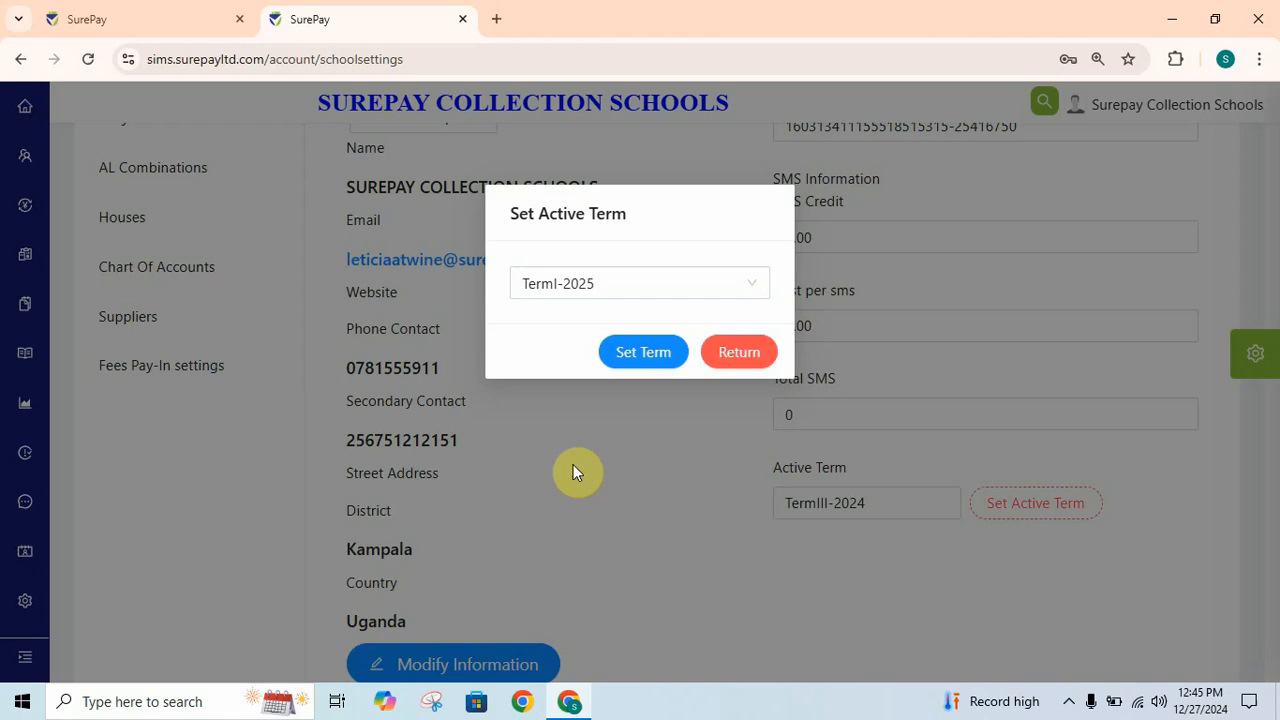
click(641, 355)
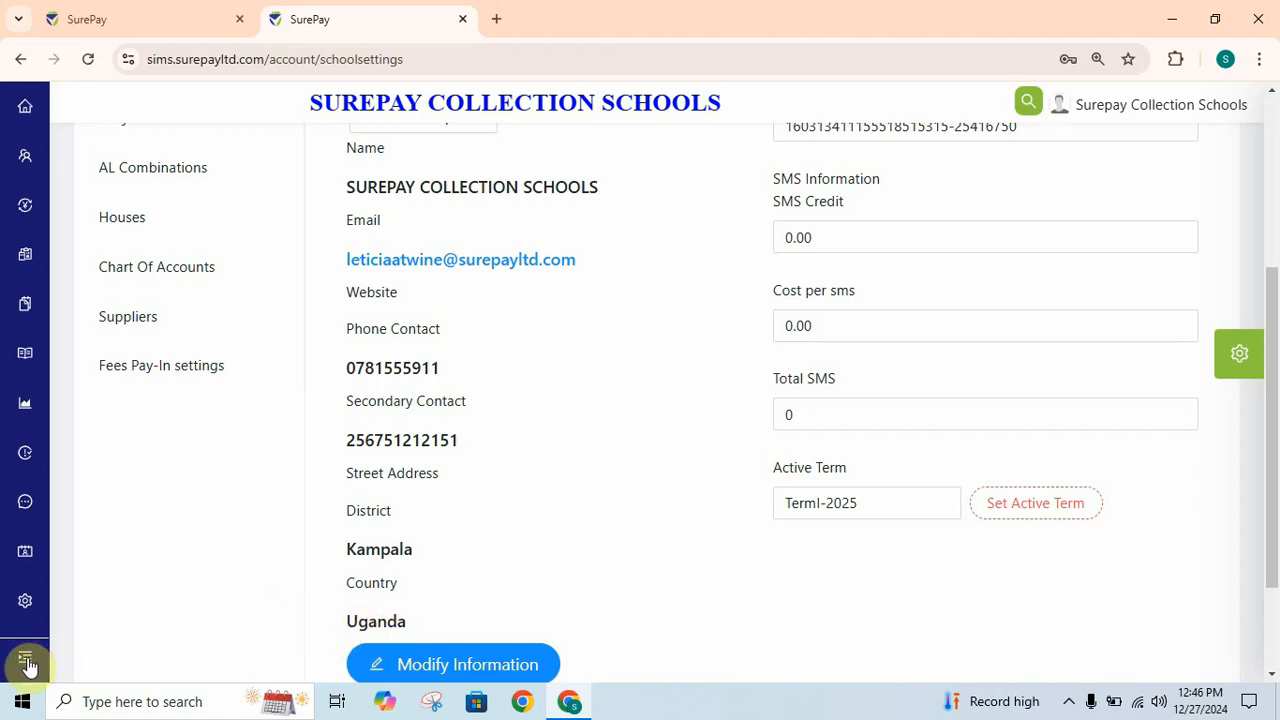
- Expand the Student section, then re-collapse the sidebar to show the Admission, Promote and Alumni flyout
mouse_move(25, 165)
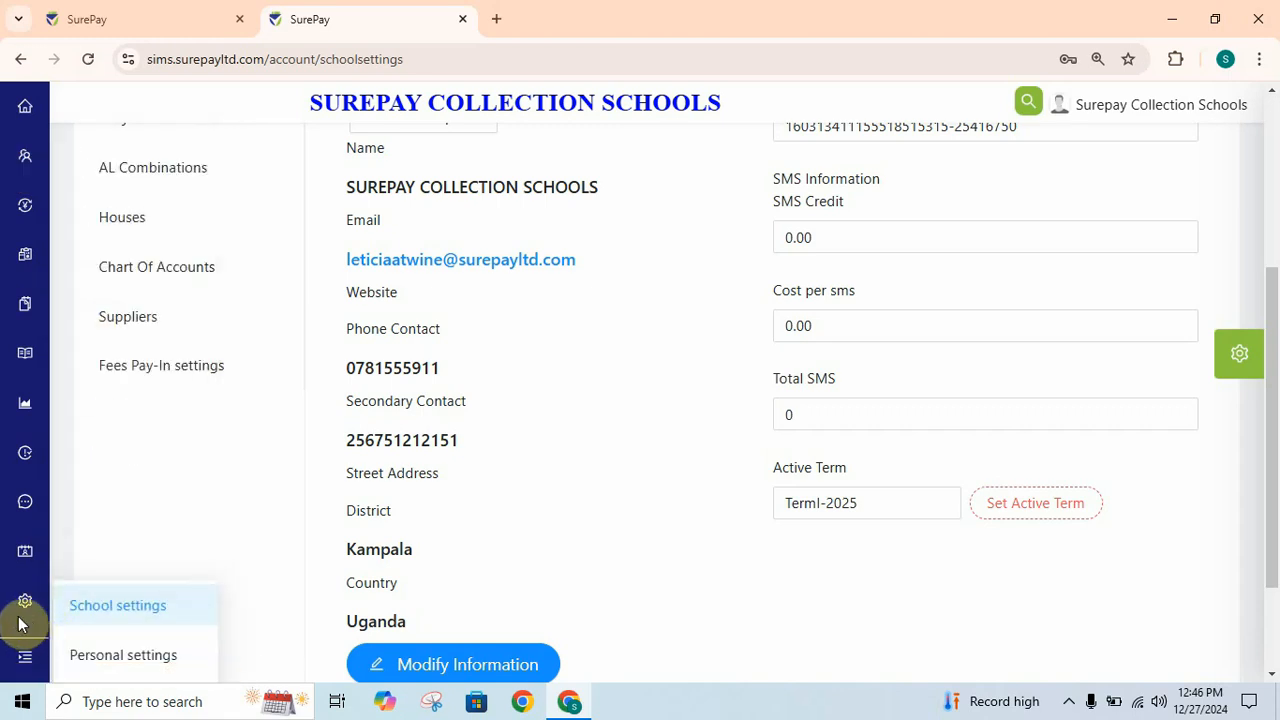
click(37, 663)
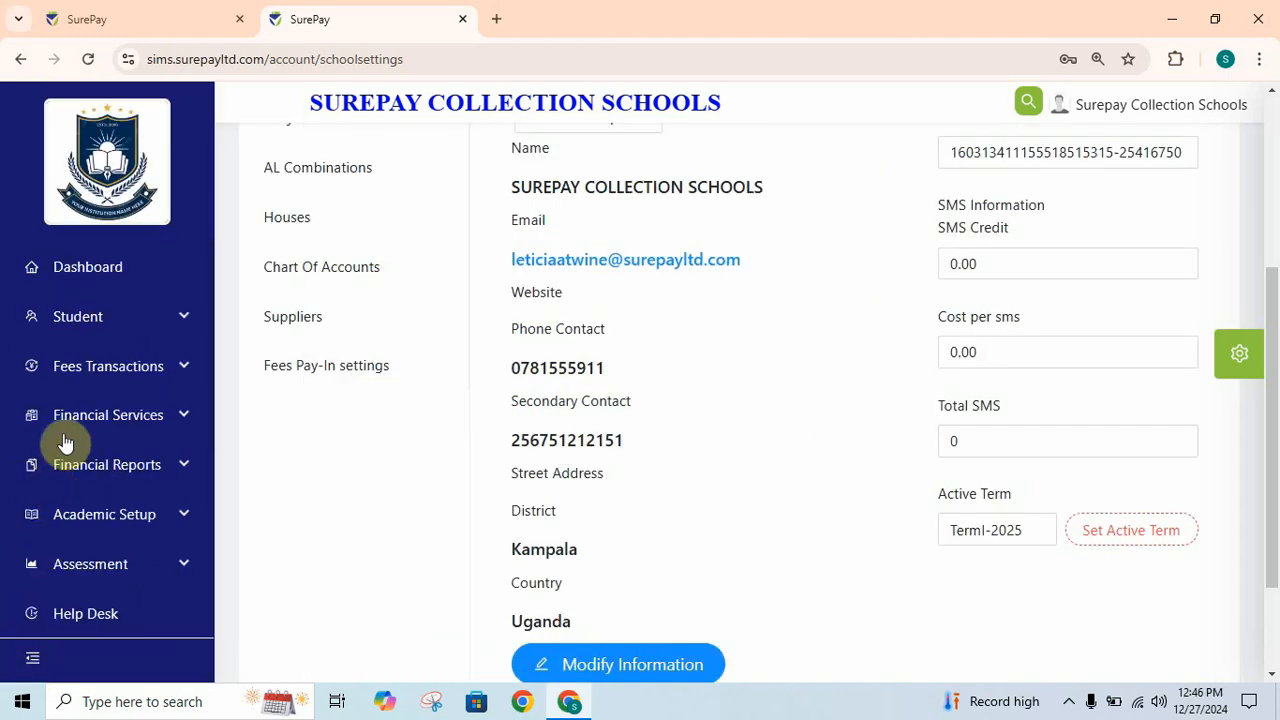
click(180, 323)
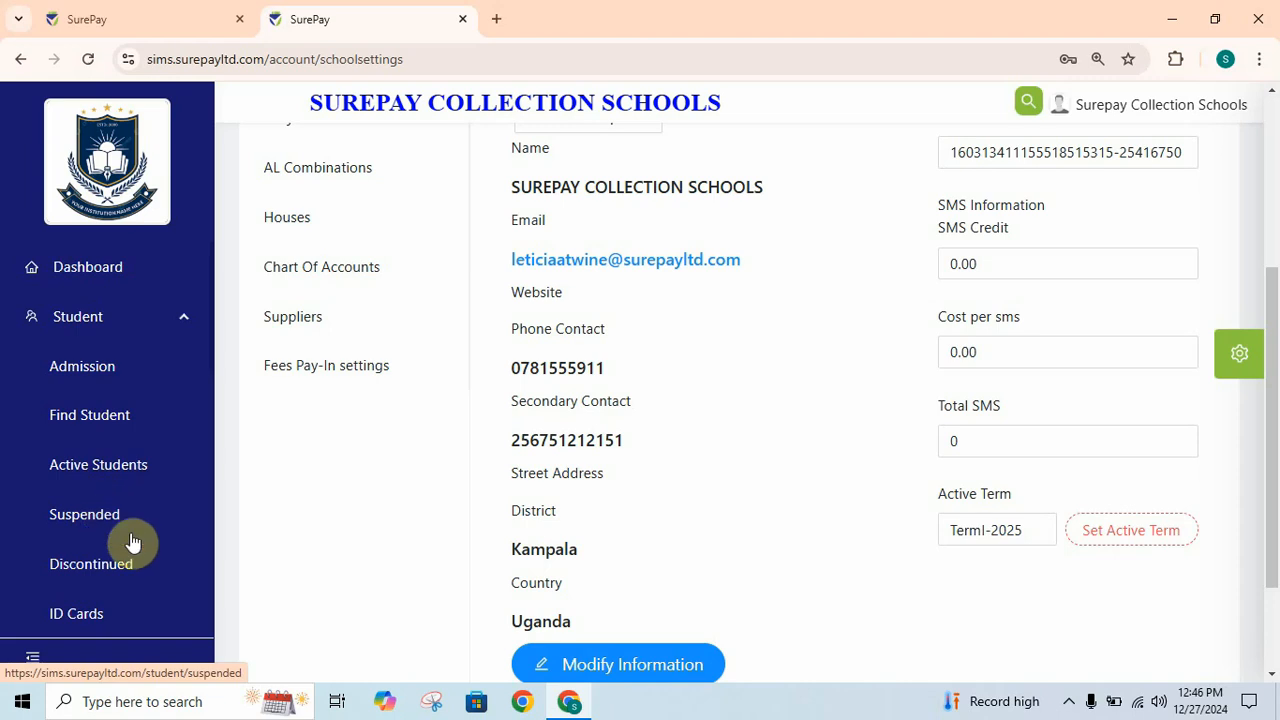
click(33, 662)
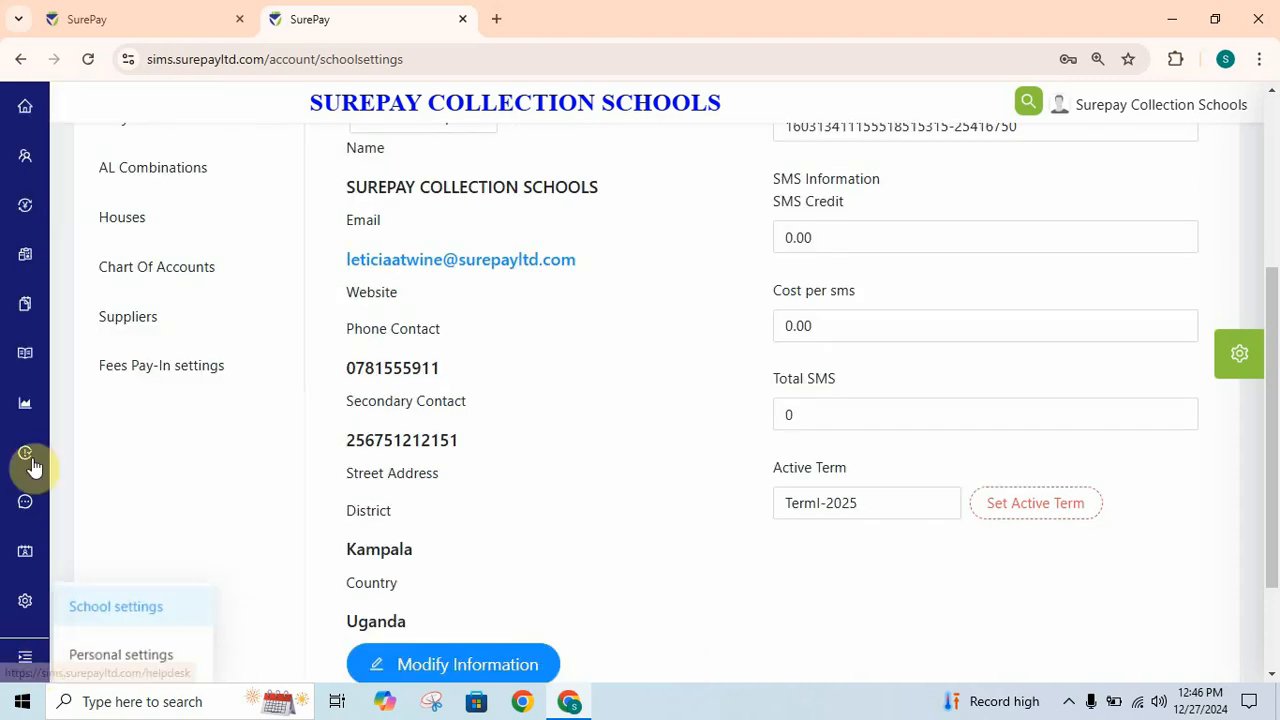
mouse_move(15, 163)
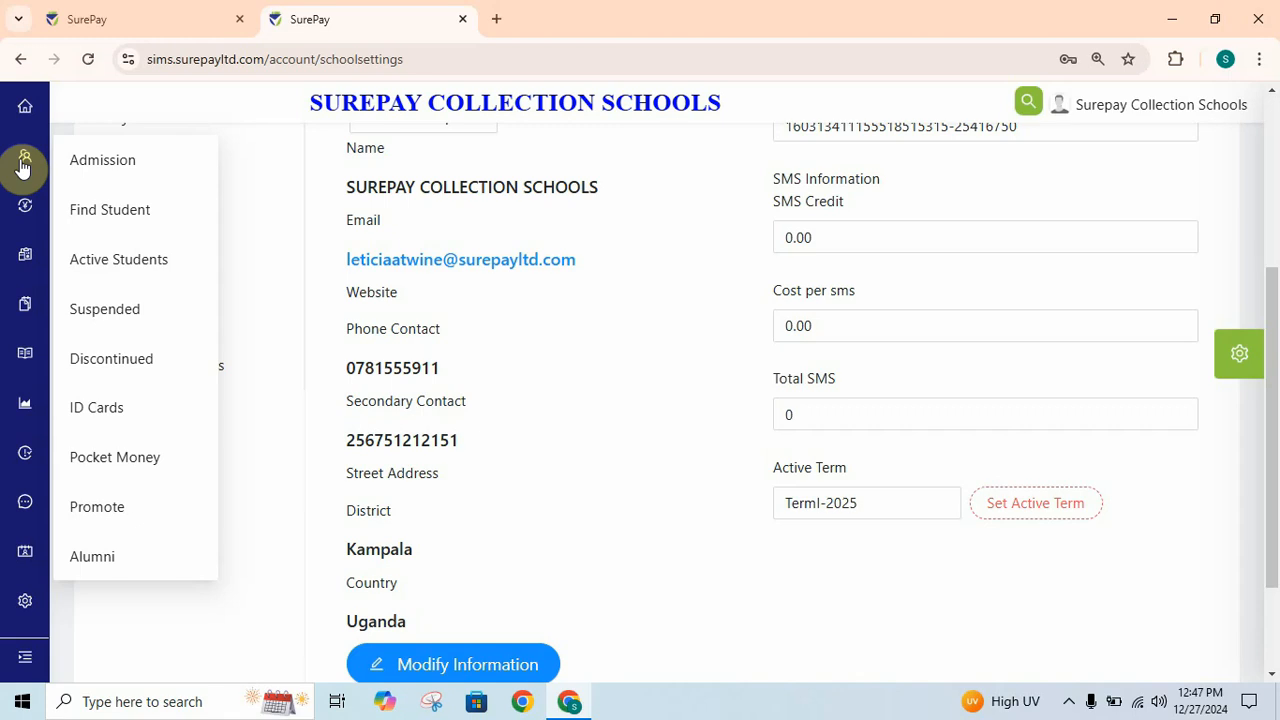
- Open the new student admission form and enter the student's full name, properly capitalized
click(89, 168)
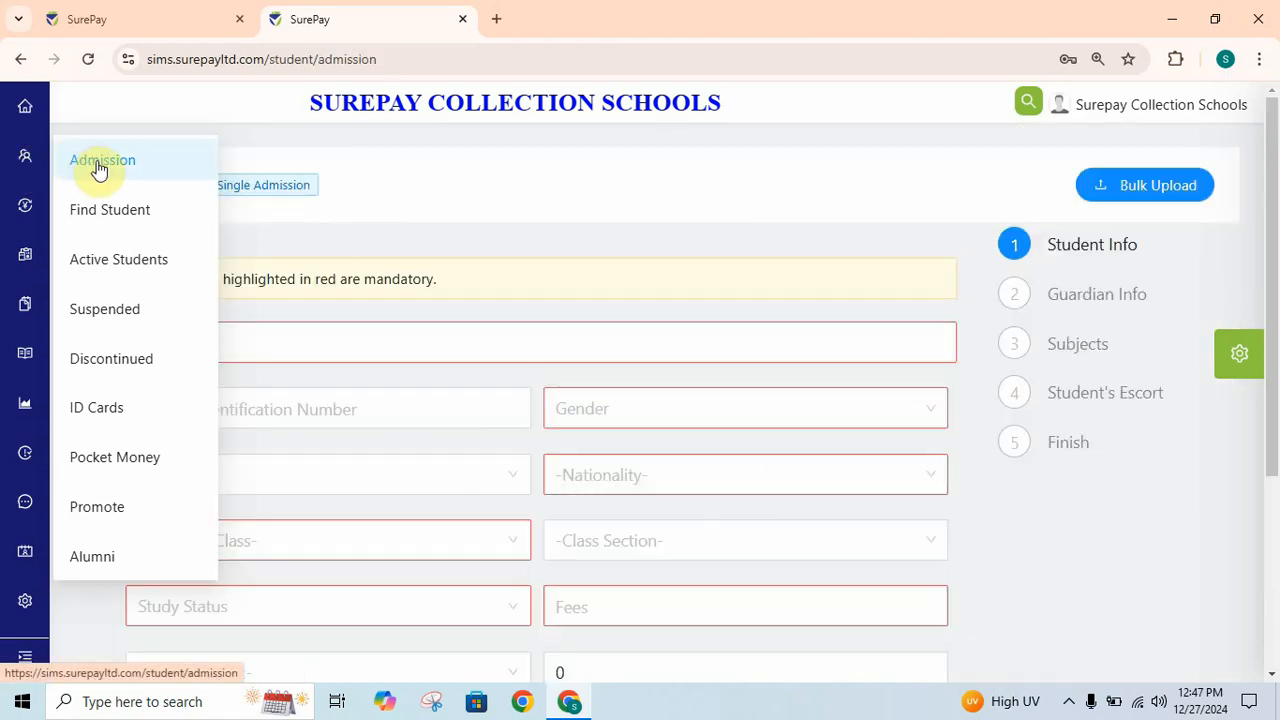
click(318, 340)
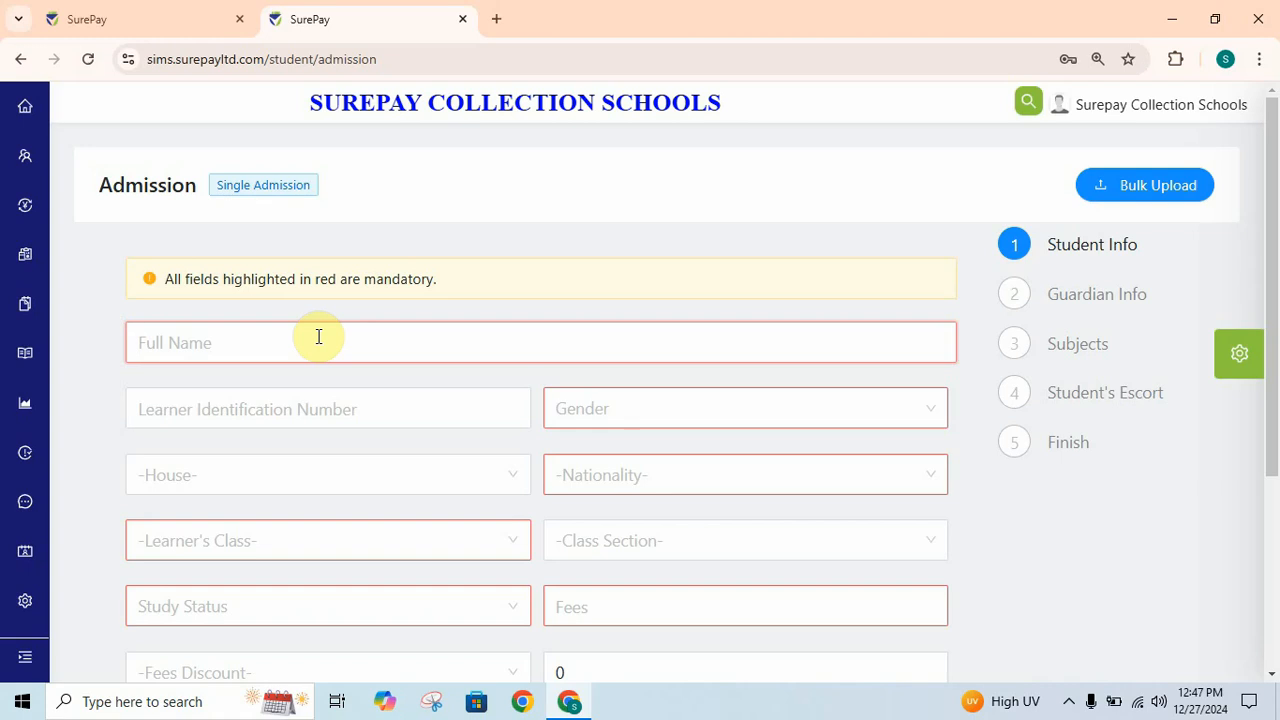
text(male to)
key(BackSpace)
key(BackSpace)
key(BackSpace)
key(BackSpace)
key(BackSpace)
key(BackSpace)
key(BackSpace)
text(M)
click(184, 343)
key(BackSpace)
text(T)
- Set gender Male, nationality Uganda, class Baby and study status B, then Save and Continue
click(616, 417)
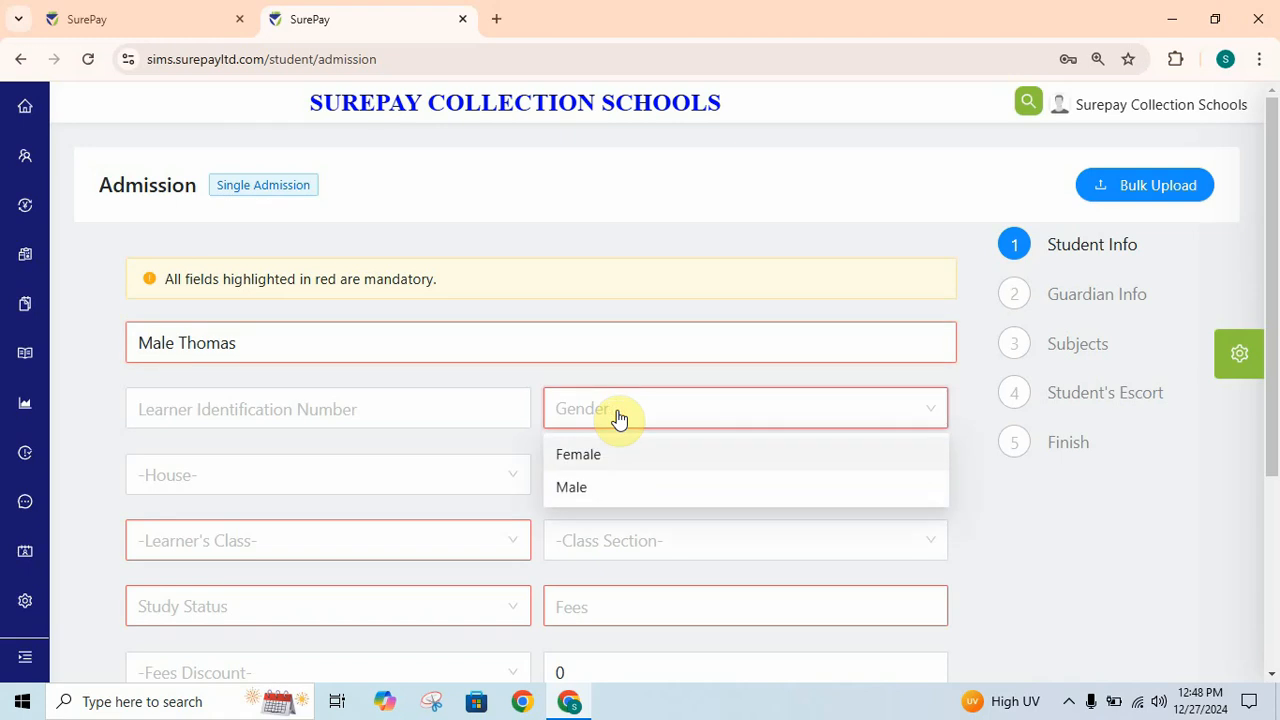
click(570, 490)
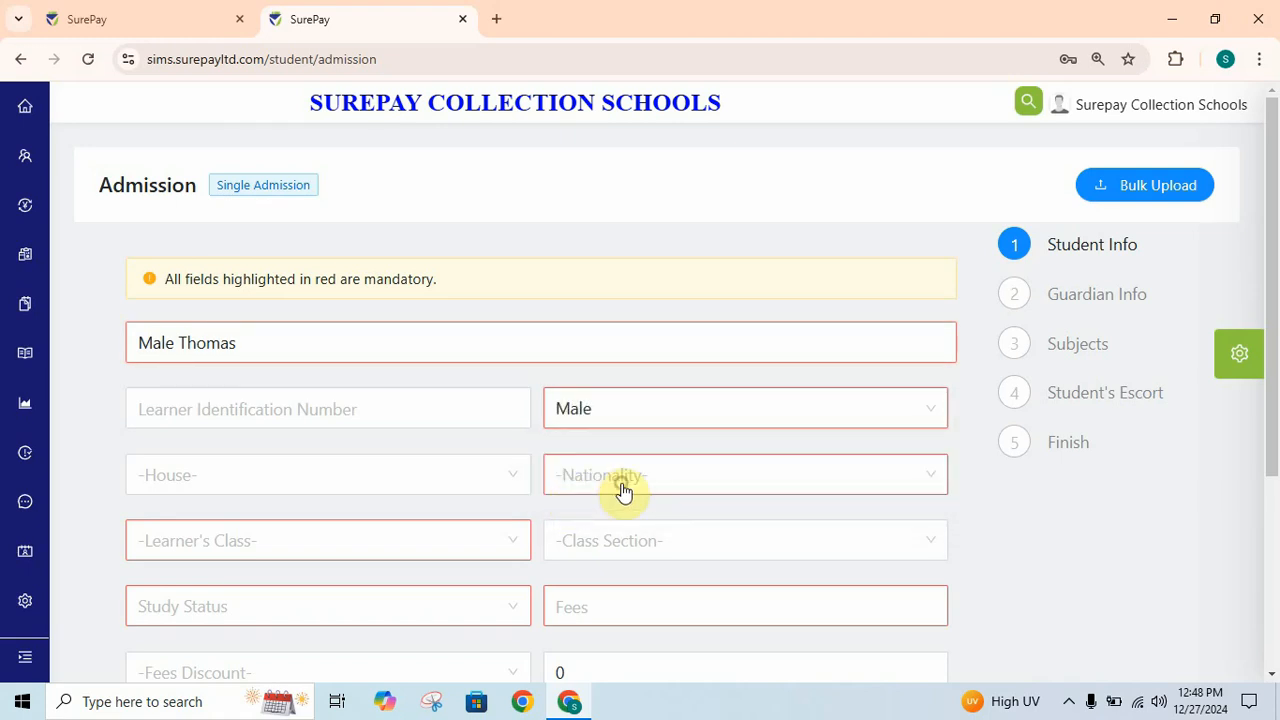
click(622, 490)
click(630, 210)
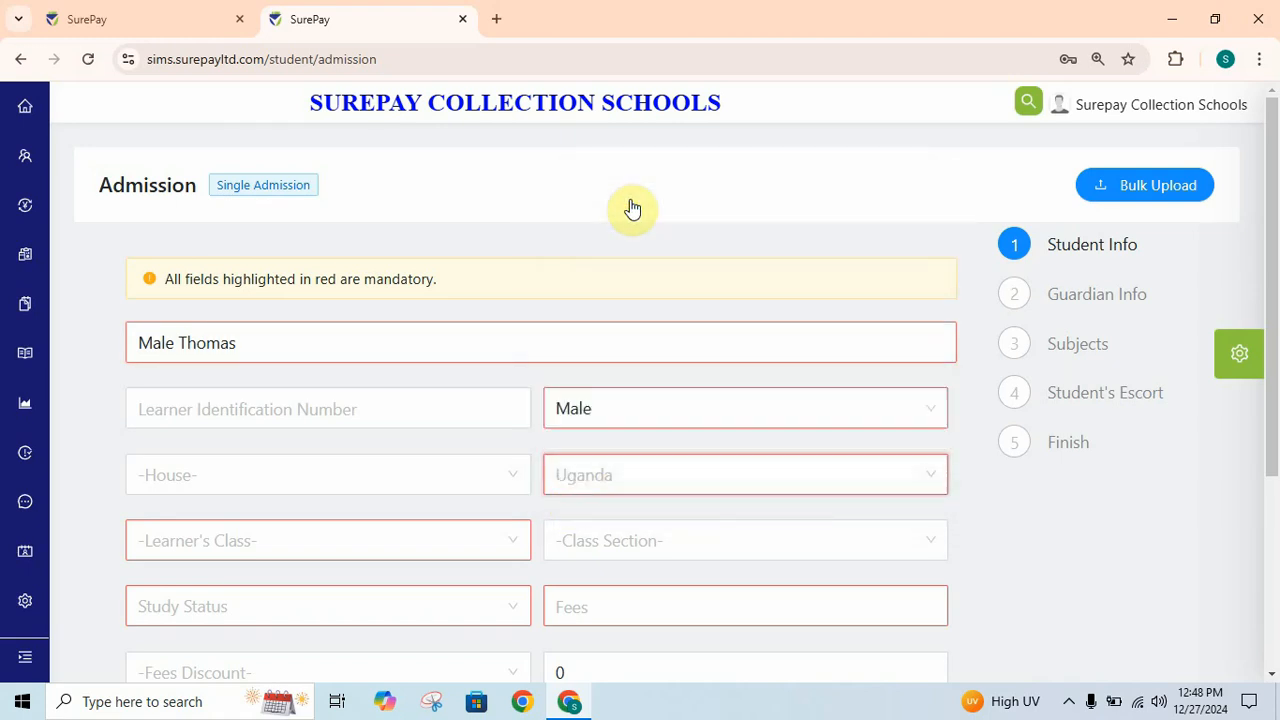
click(393, 556)
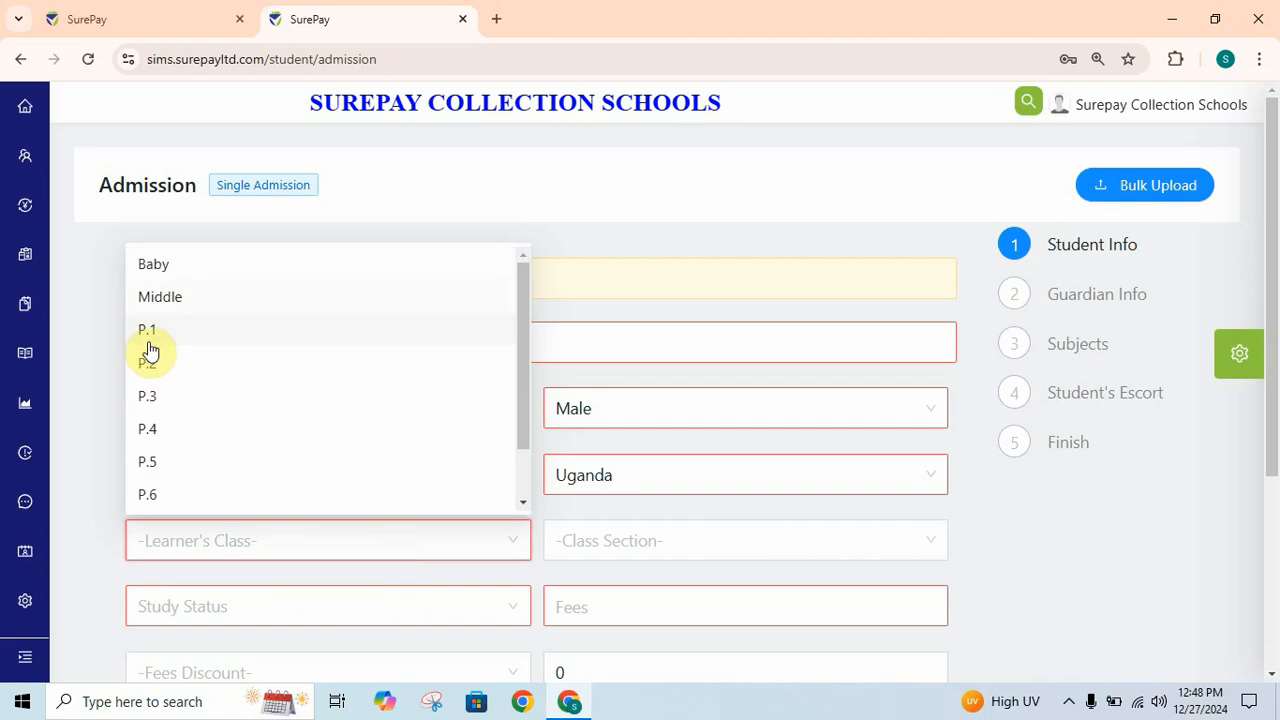
click(177, 264)
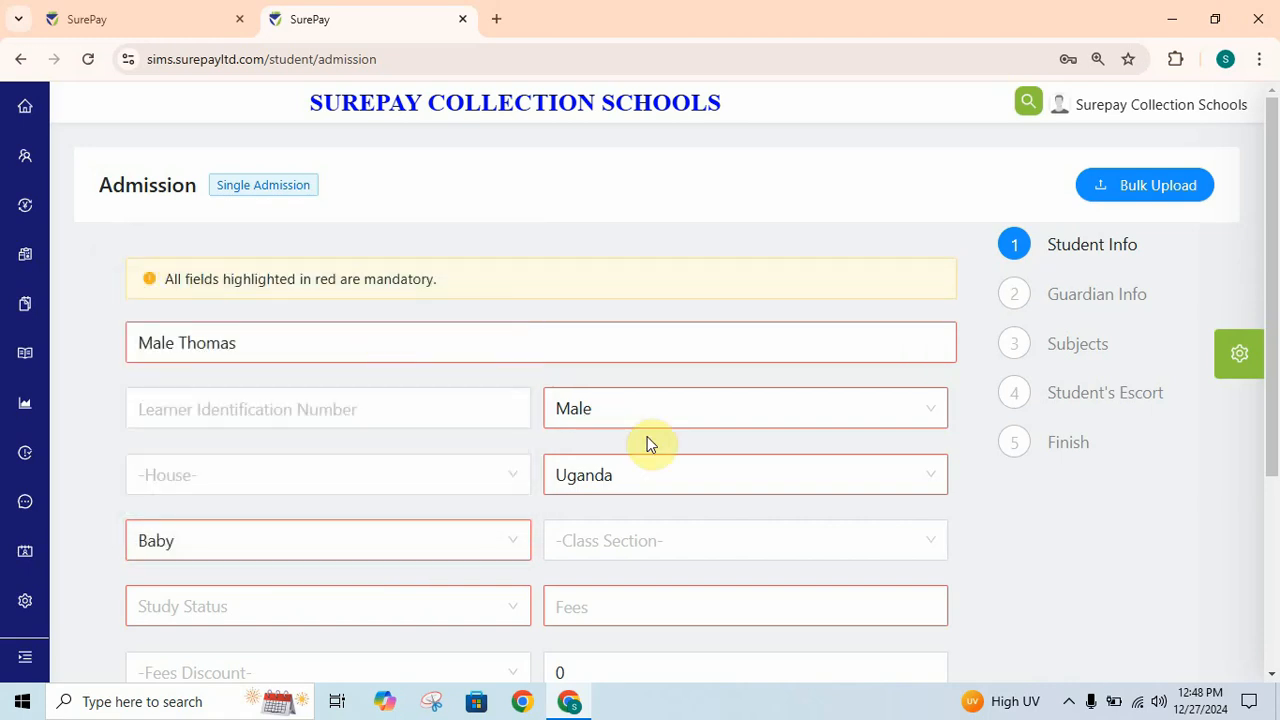
click(484, 620)
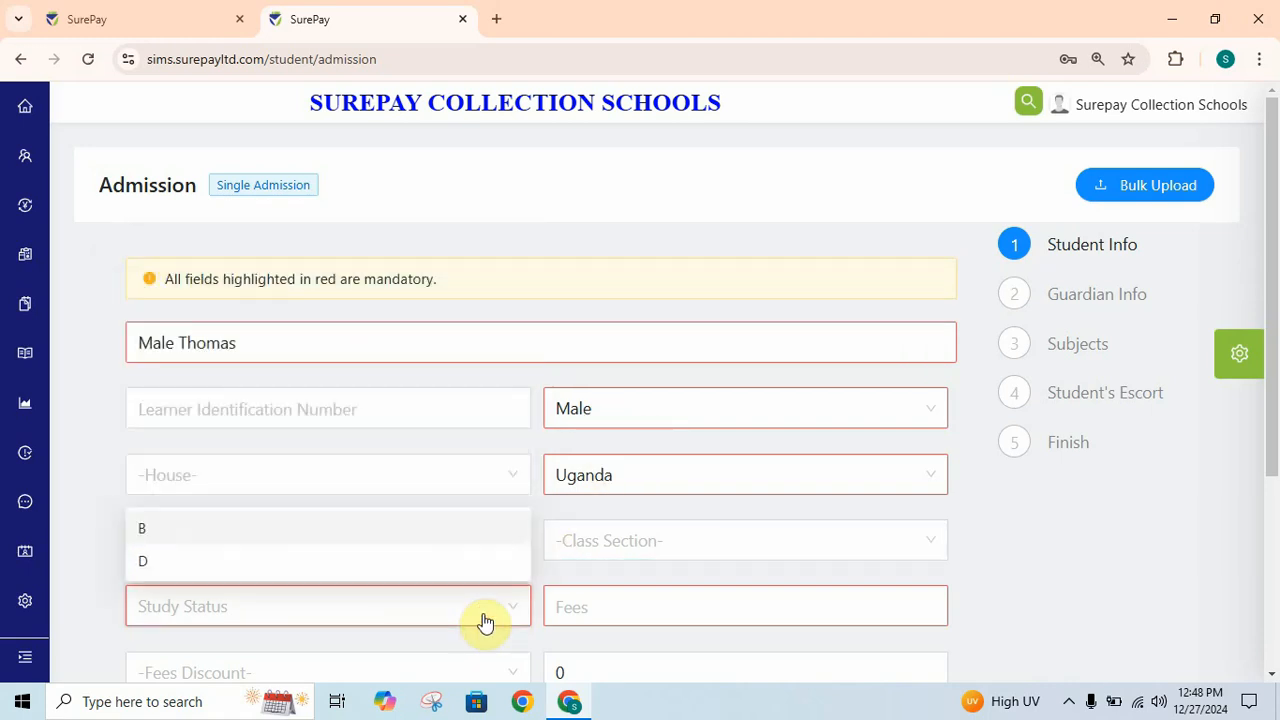
click(190, 536)
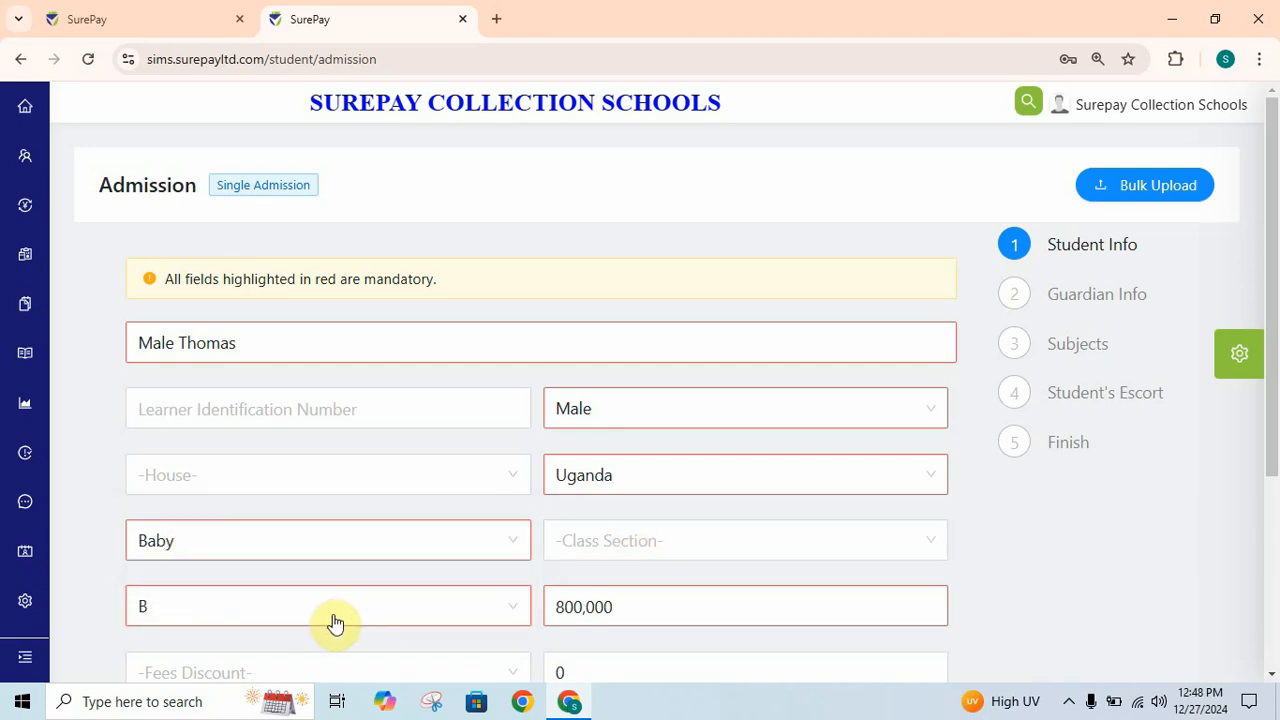
drag(1278, 374, 1274, 543)
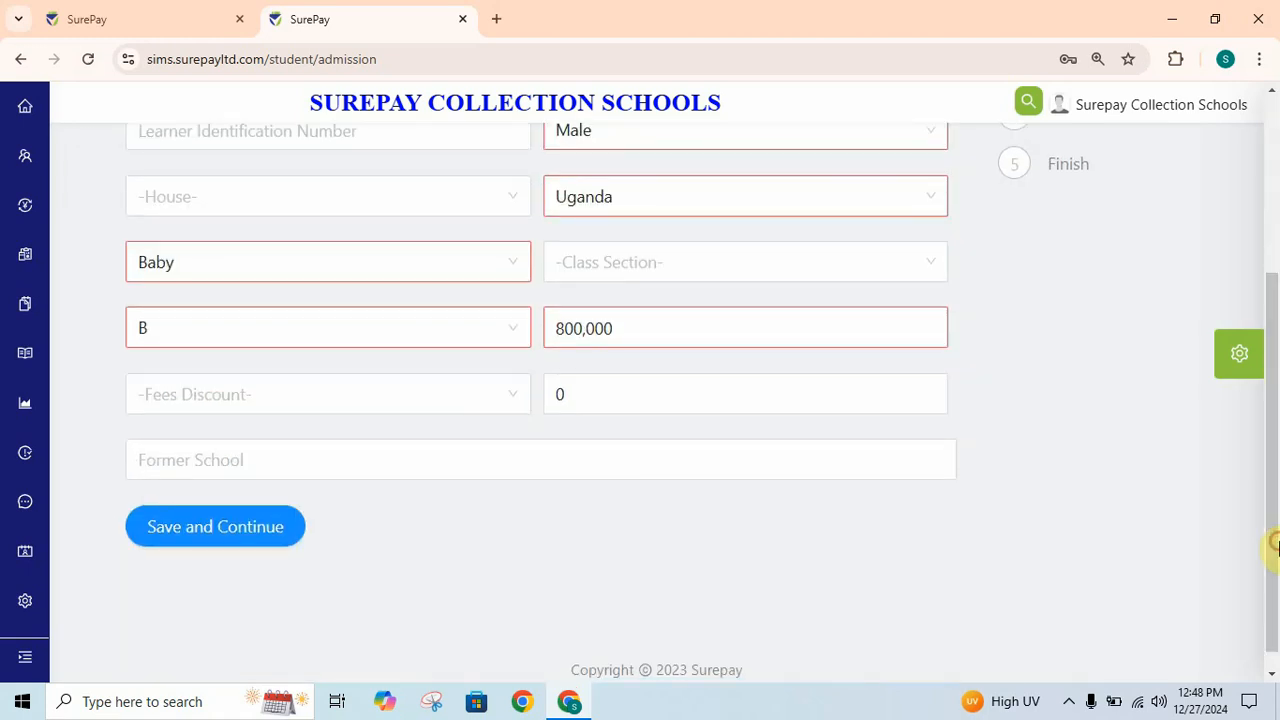
click(205, 535)
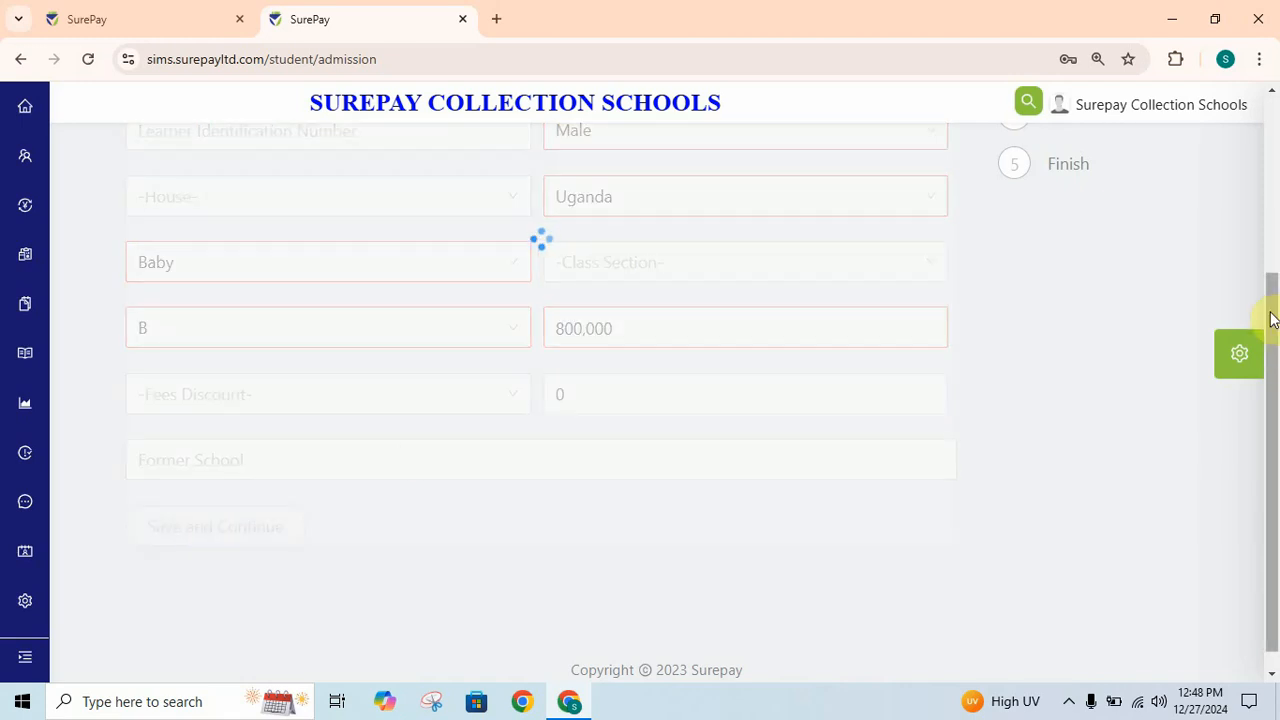
drag(1270, 332, 1275, 120)
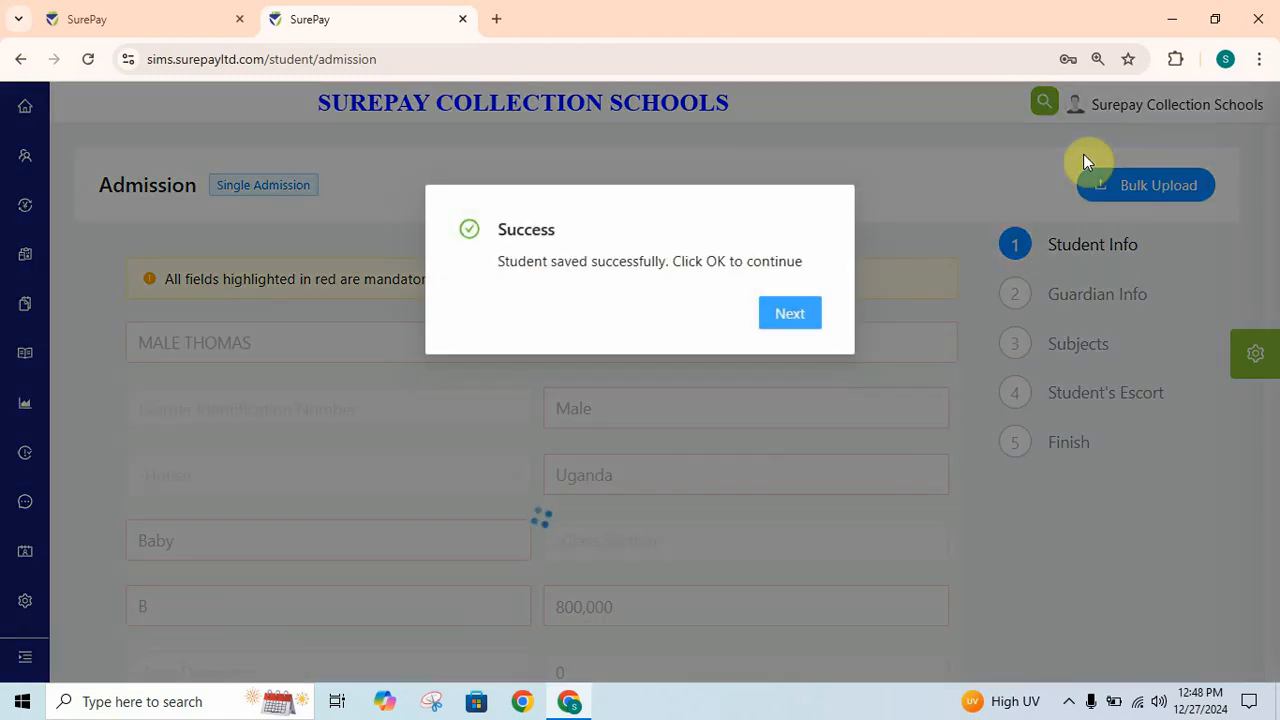
- Continue past Guardian Info and Subjects, Save and Finish on Student's Escort, then go to Students
click(775, 317)
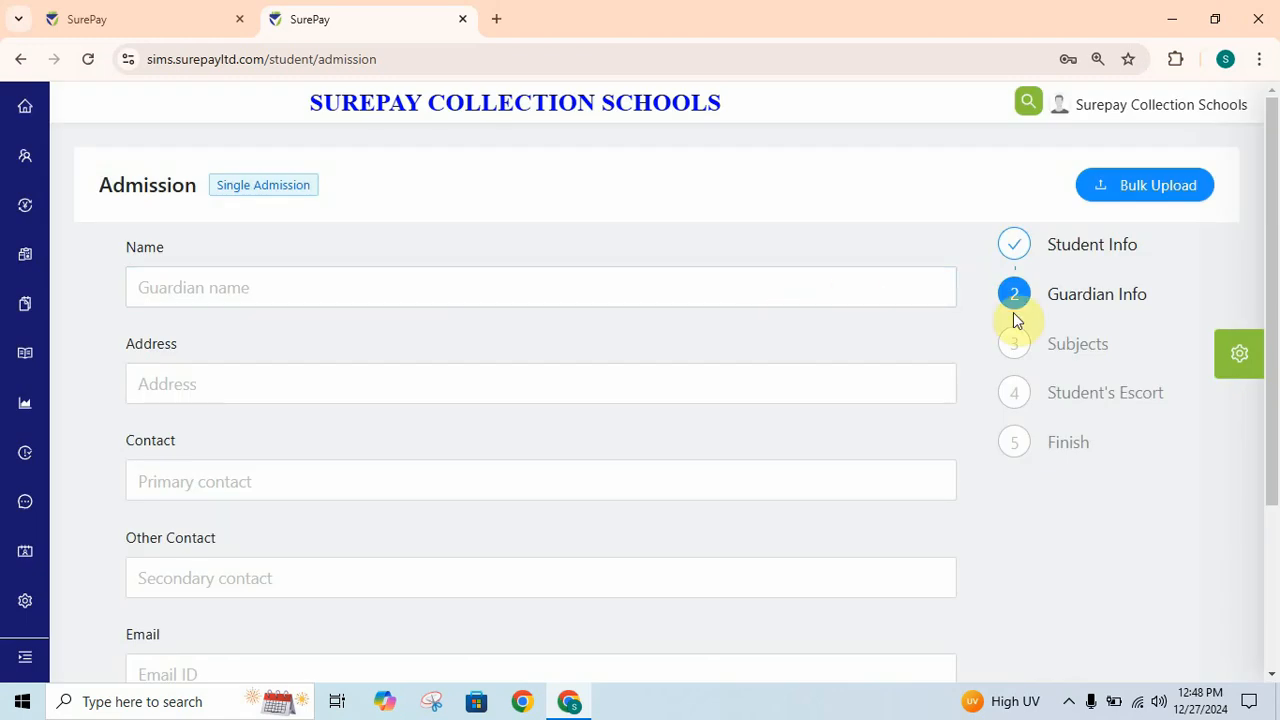
drag(1274, 360, 1274, 443)
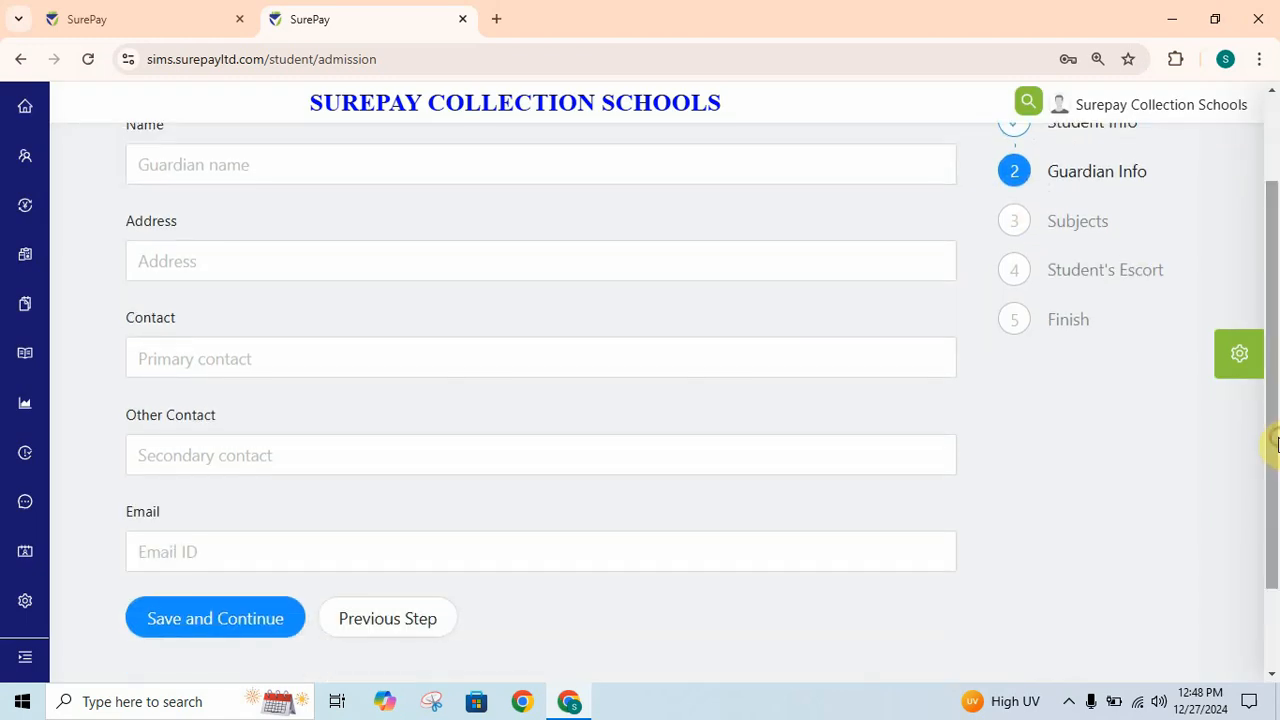
click(210, 616)
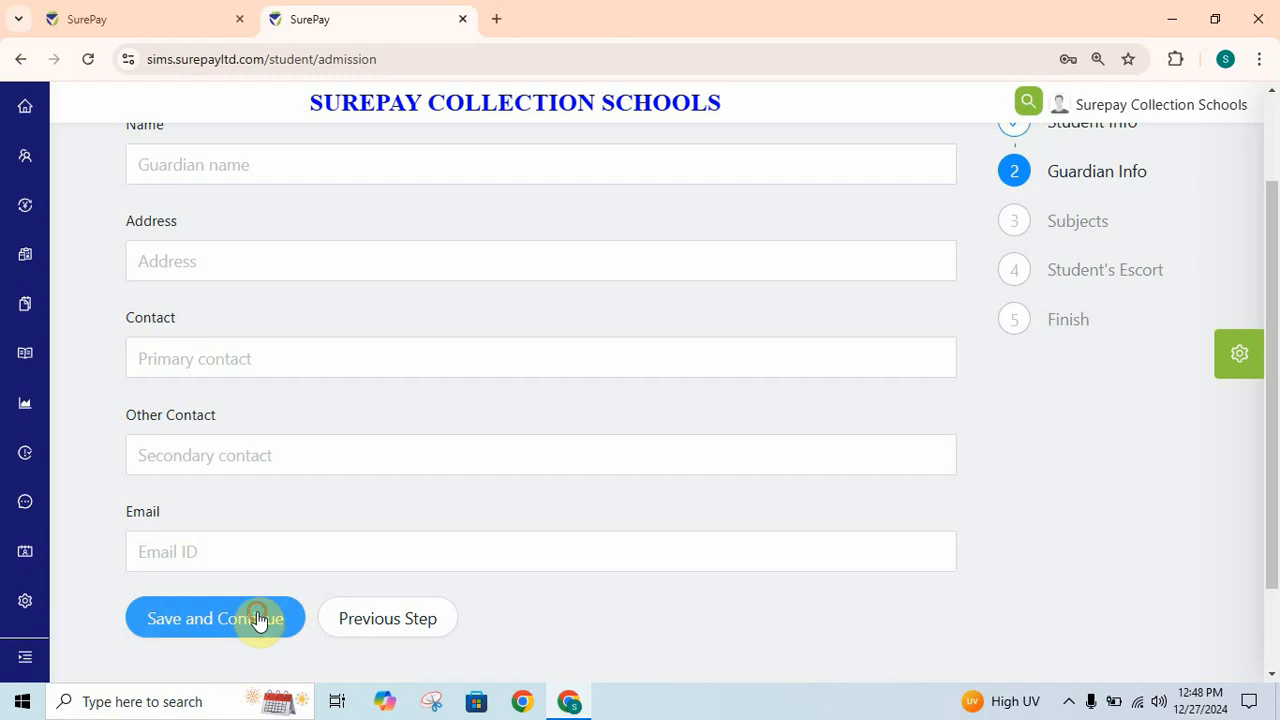
drag(1275, 373, 1277, 467)
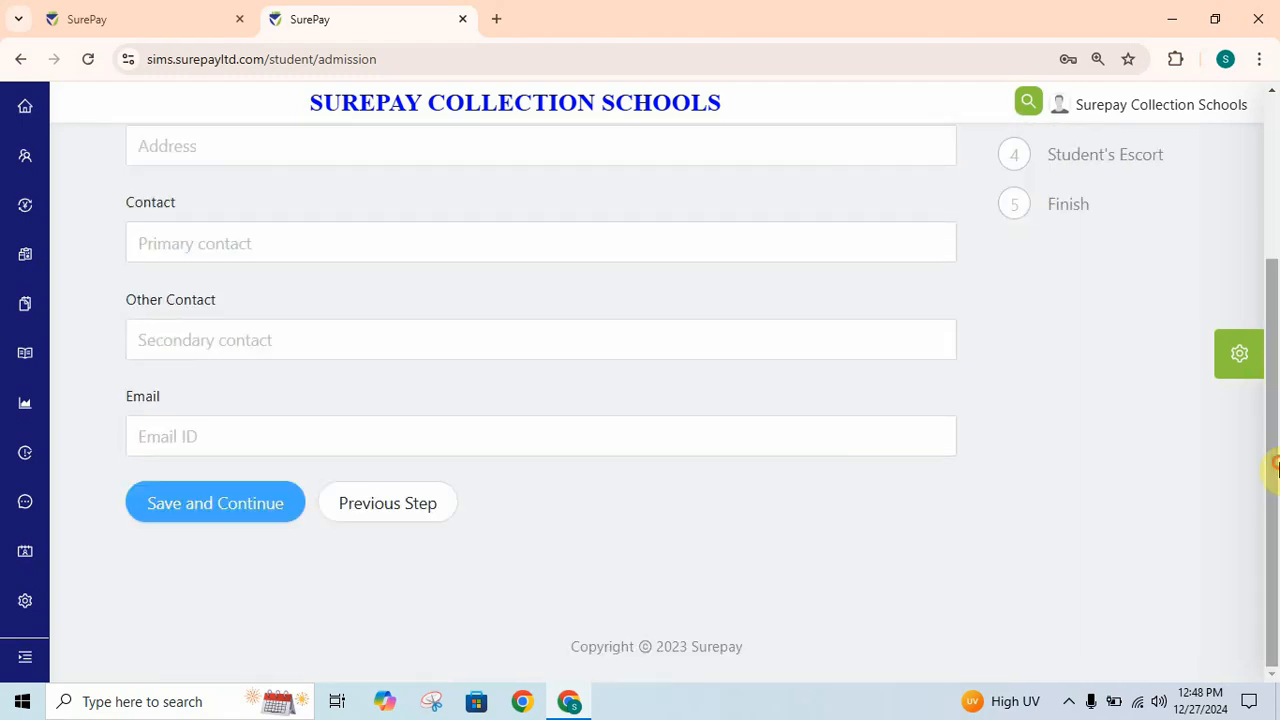
click(177, 506)
click(173, 517)
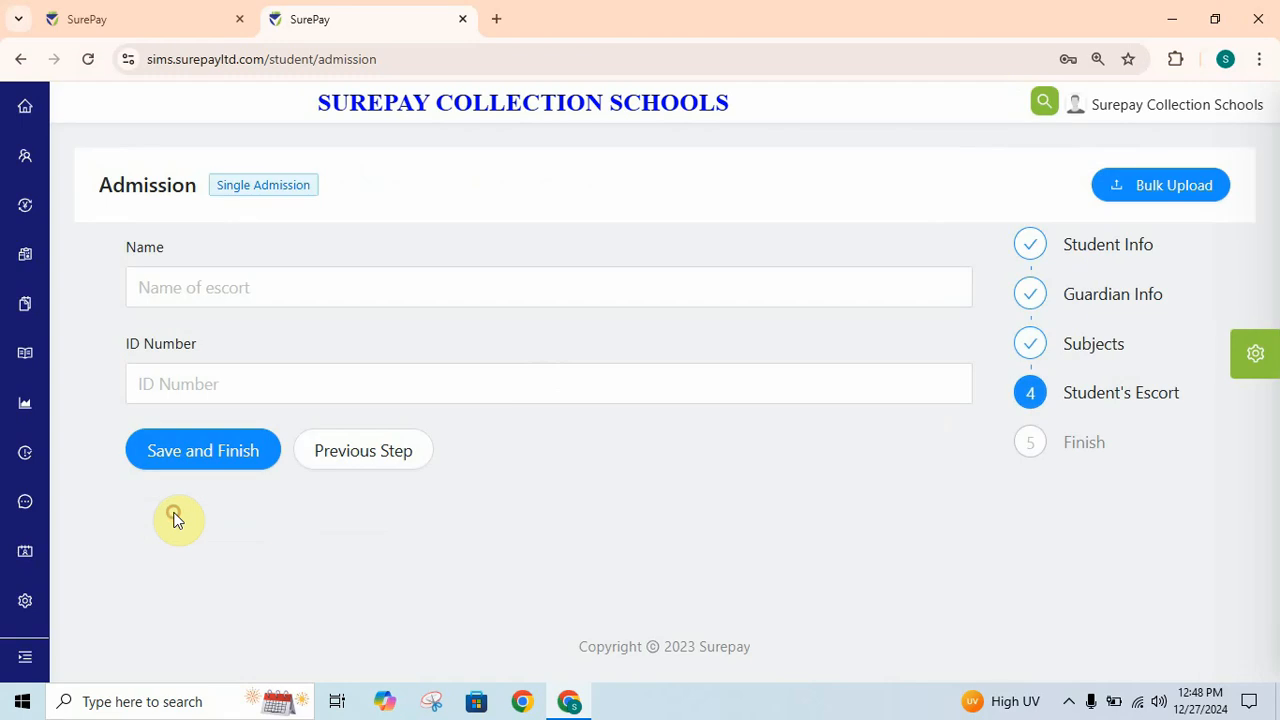
click(199, 464)
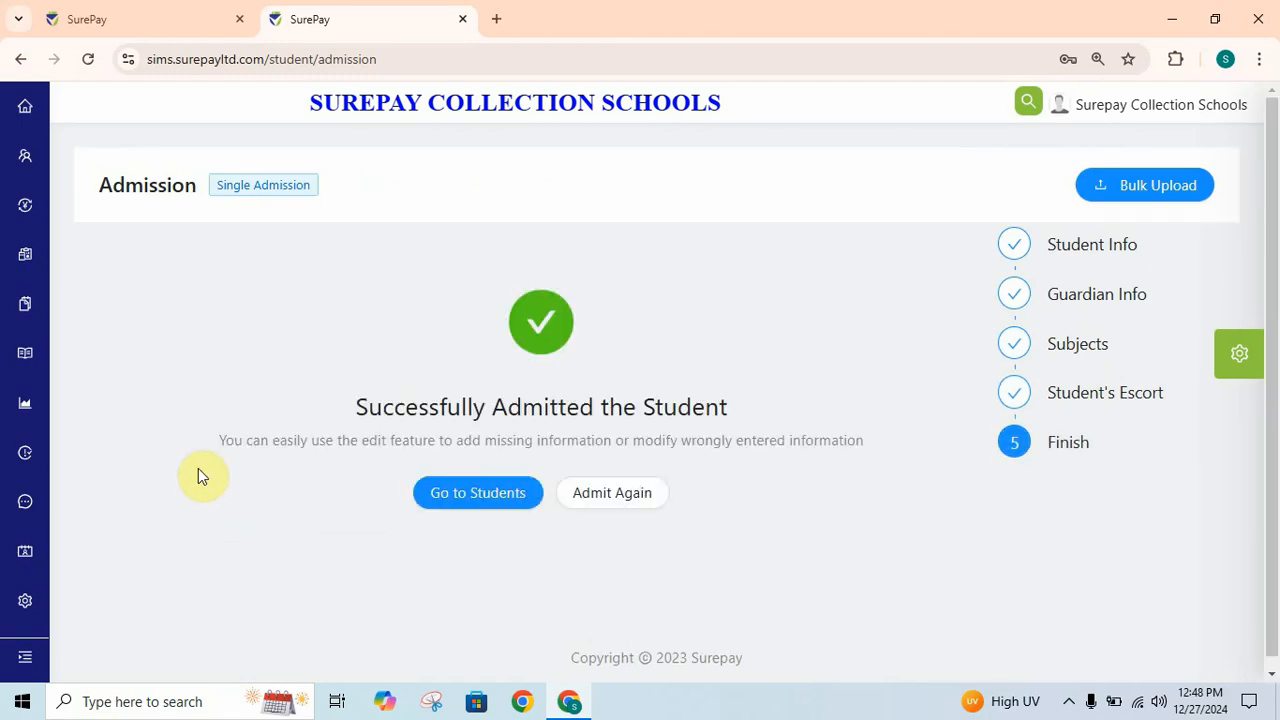
click(505, 507)
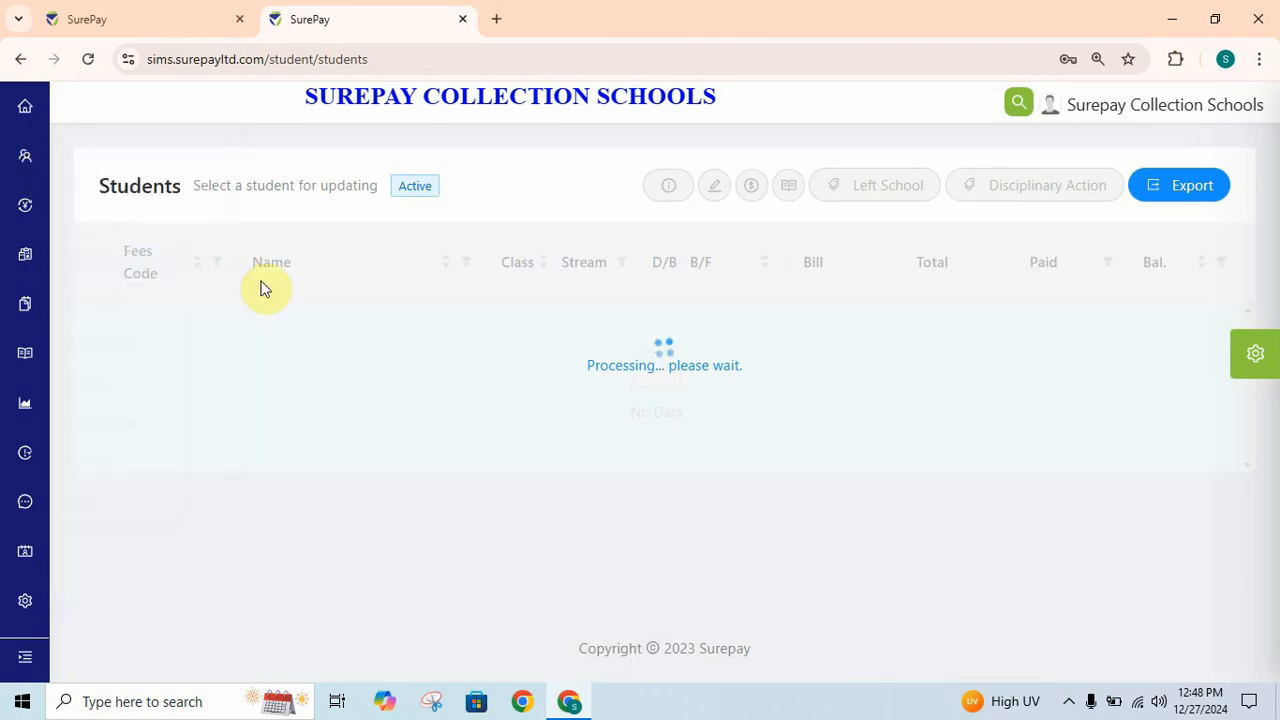
- Sort the Students list by Class ascending, putting the new Baby-class student first
mouse_move(26, 163)
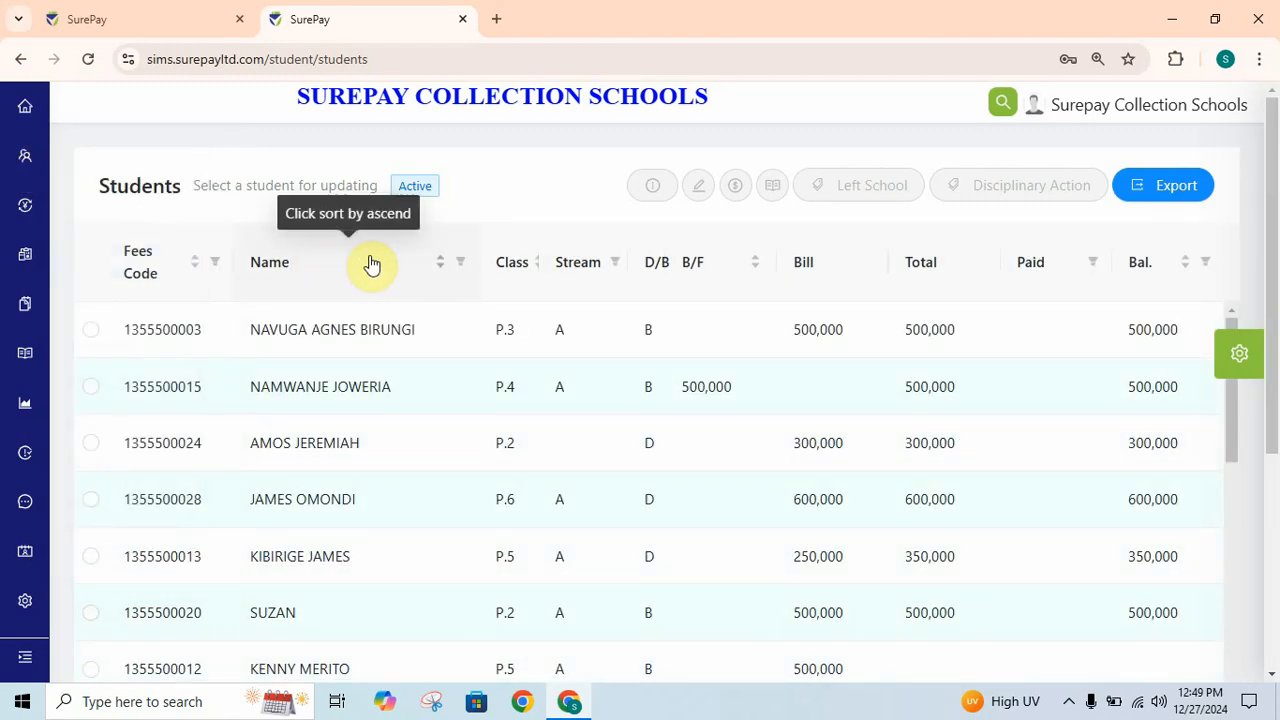
click(509, 276)
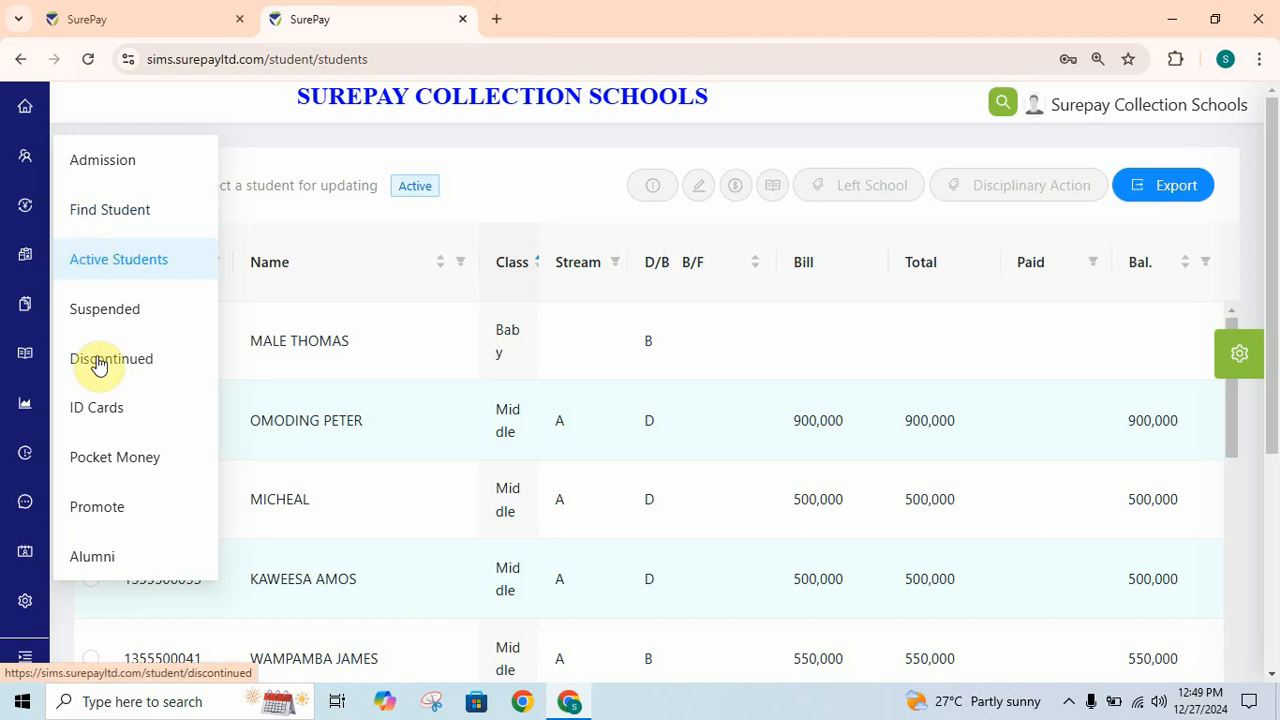
- On the Promote page, acknowledge the warnings and Promote All, returning once it reaches 100%
click(106, 512)
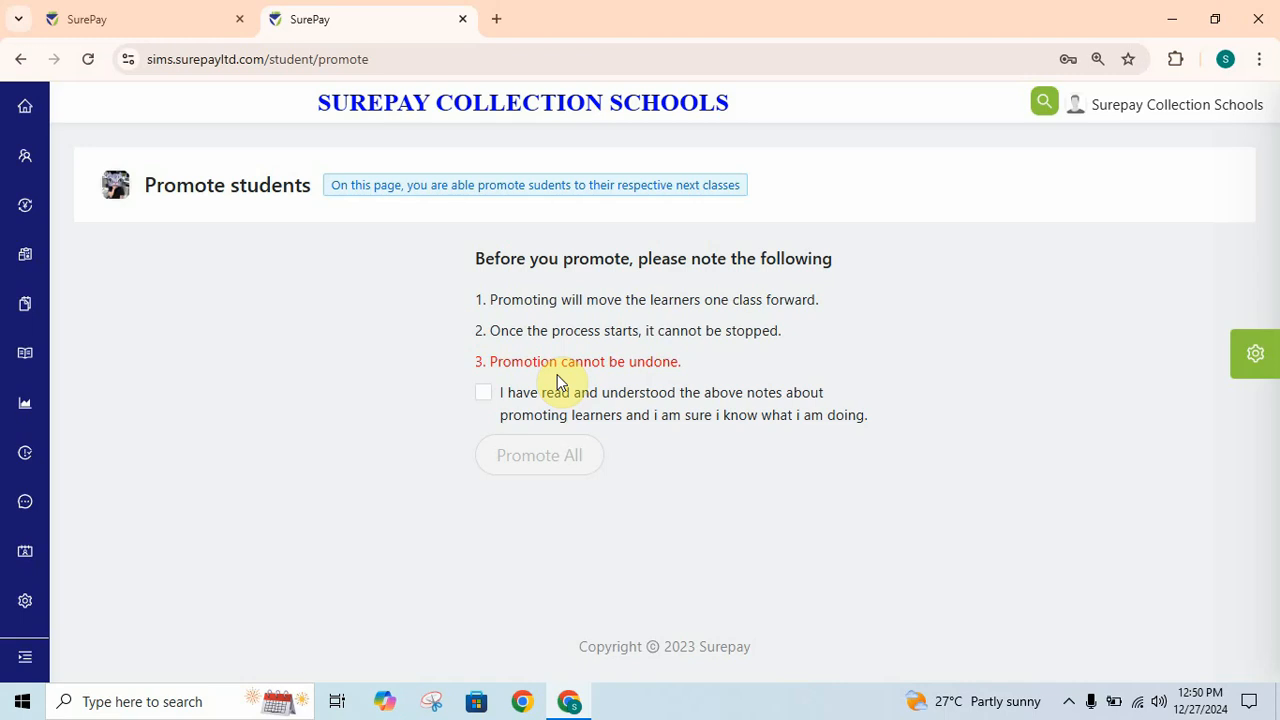
click(483, 394)
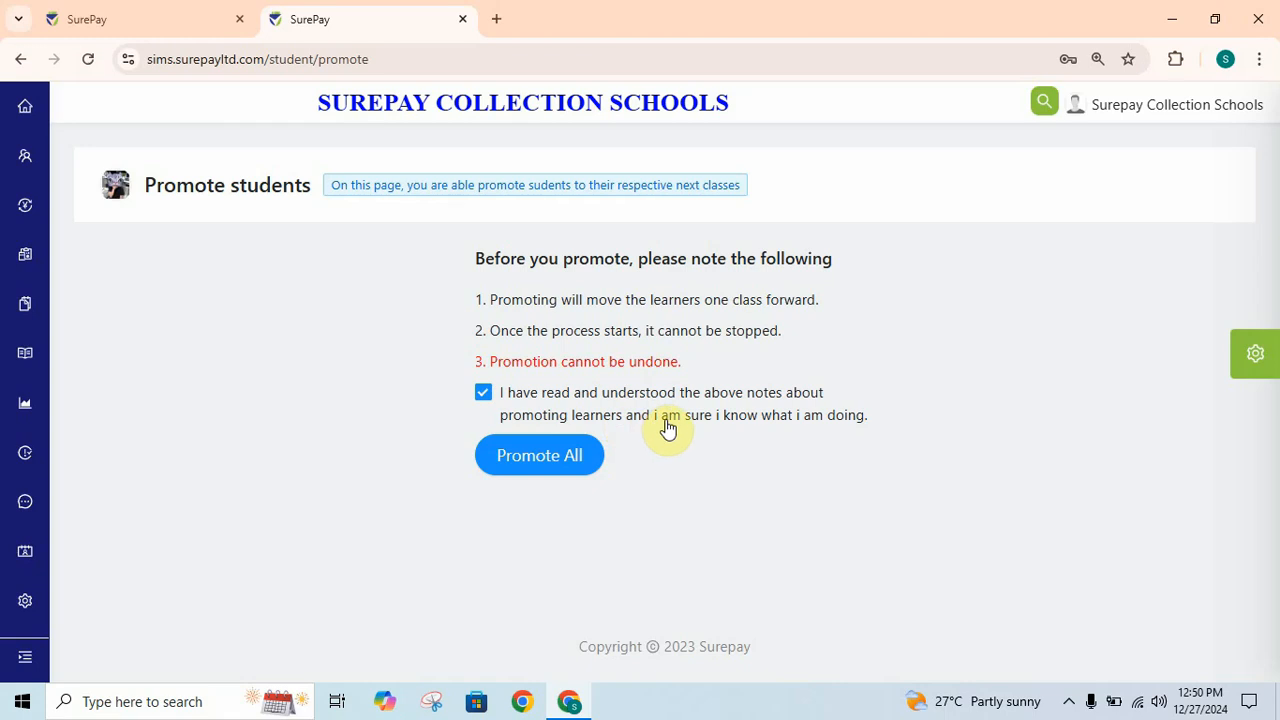
click(565, 465)
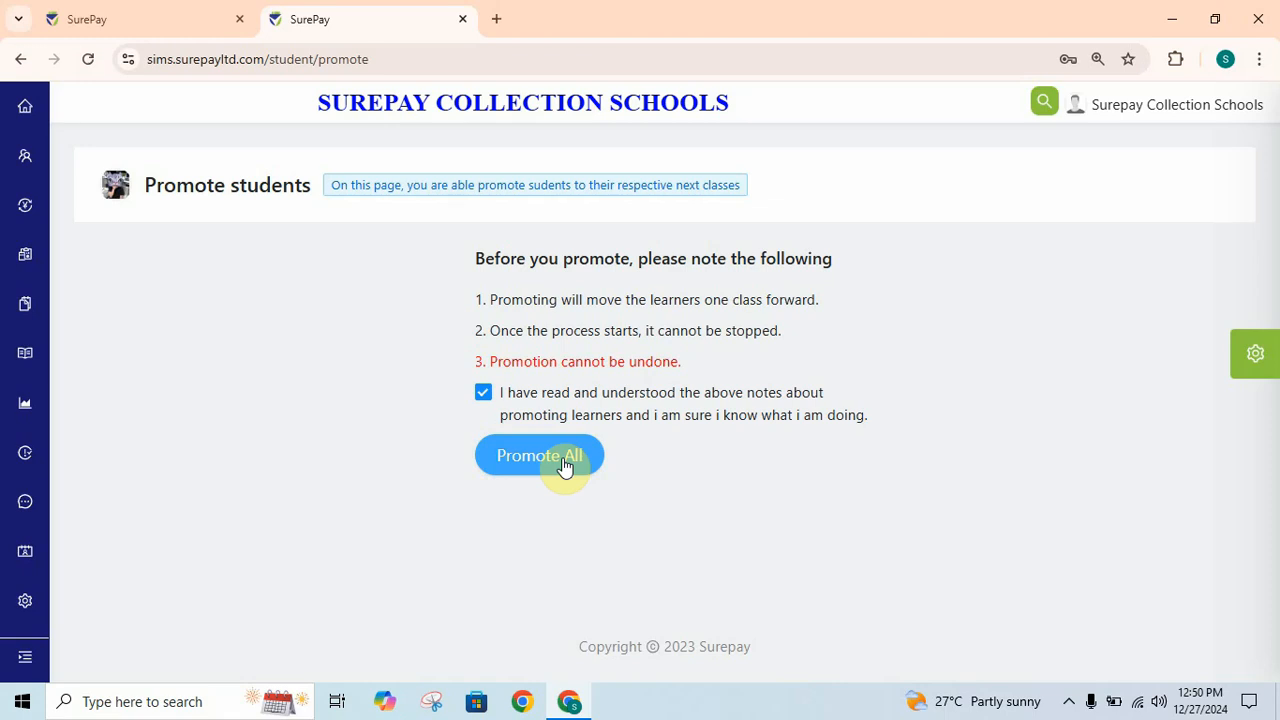
click(565, 465)
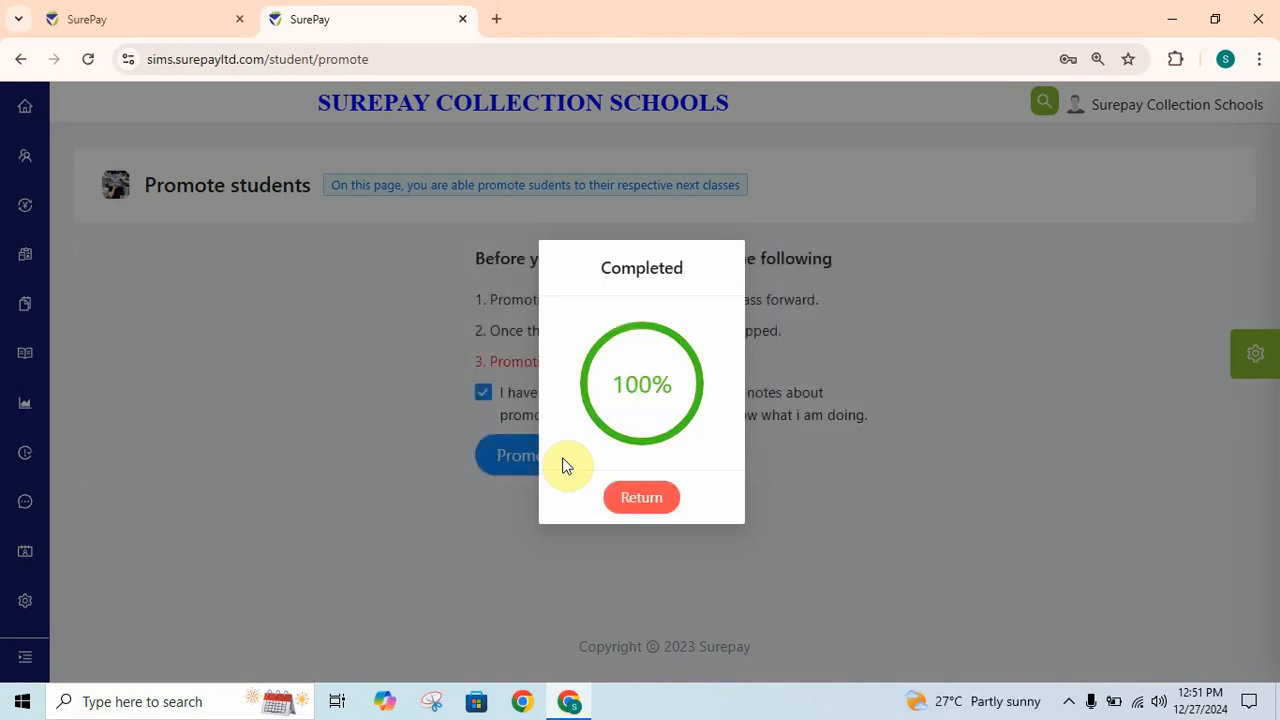
click(634, 499)
mouse_move(22, 172)
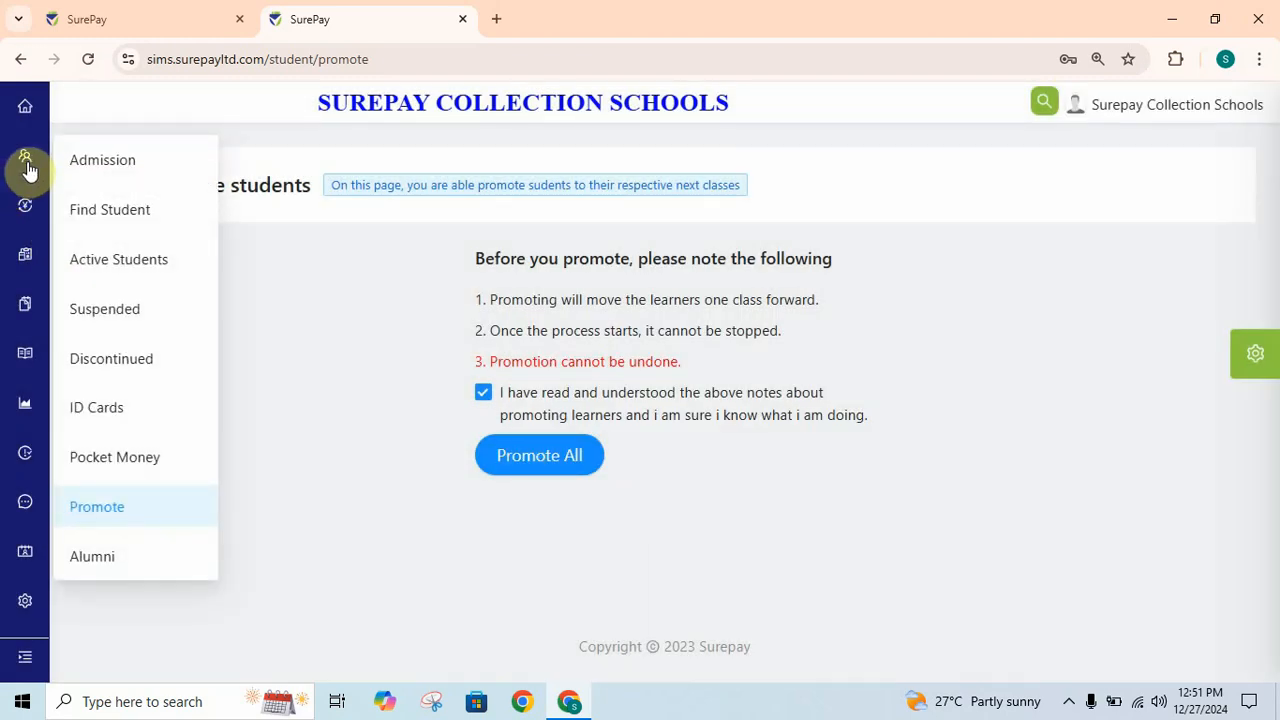
- List active students sorted by class ascending, then descending, then clear the class sort
click(114, 269)
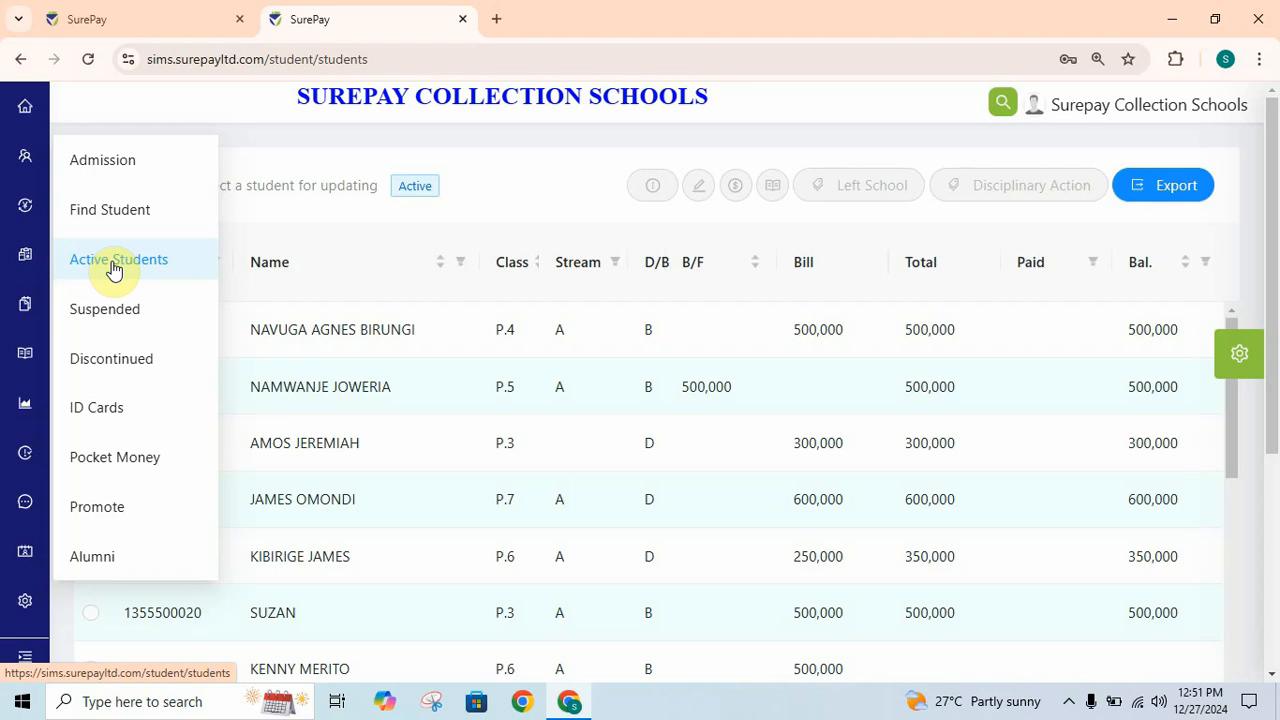
click(513, 272)
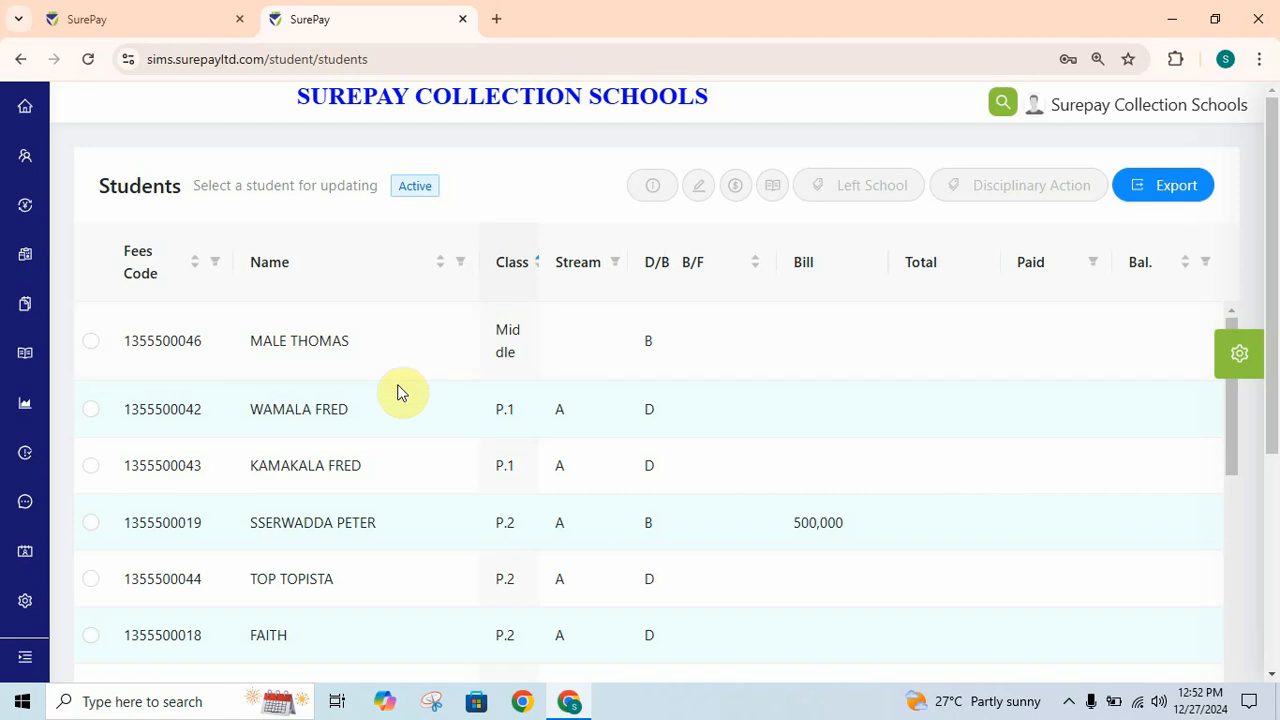
click(511, 278)
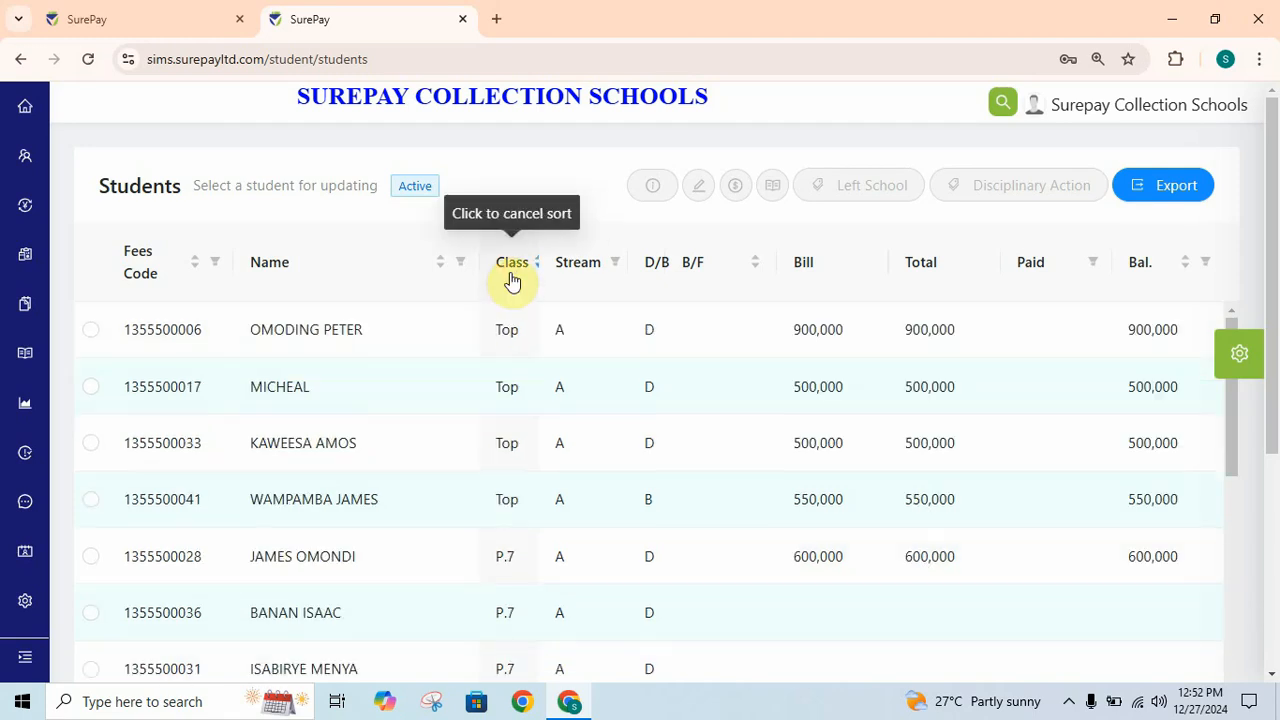
click(511, 267)
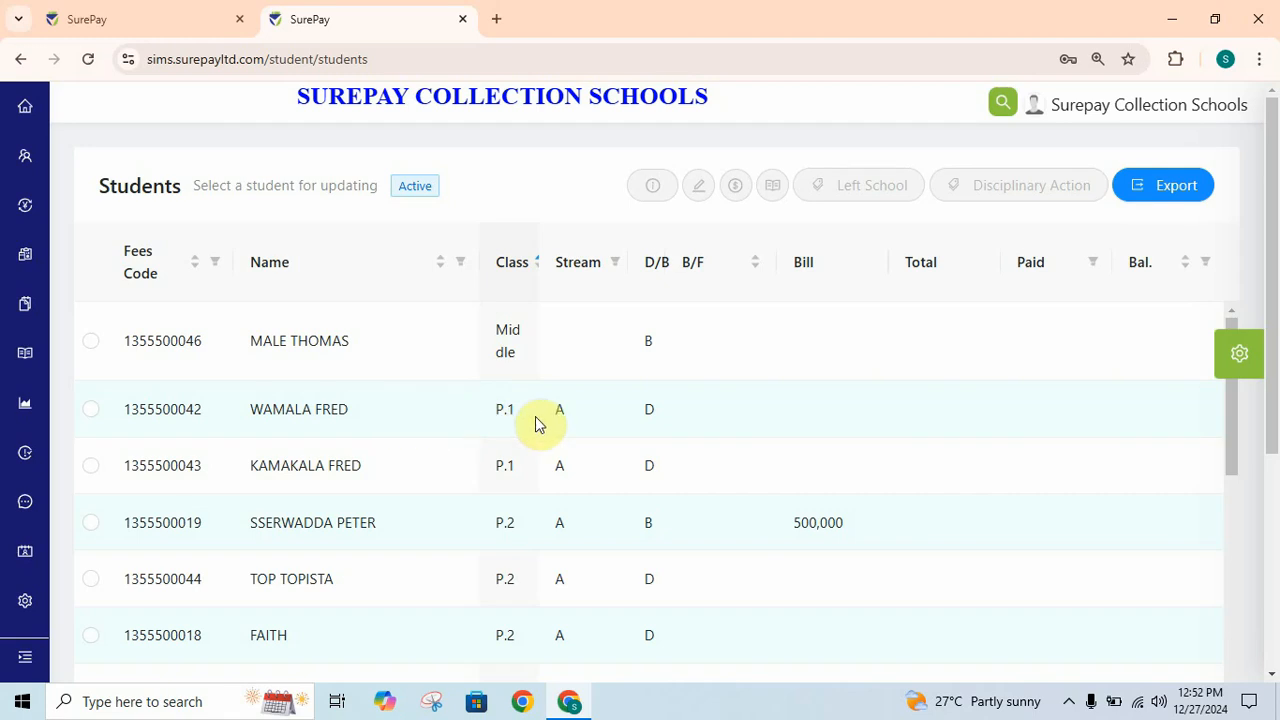
- Move the selected P.1 student to class Top and save the updated details
click(90, 418)
click(90, 418)
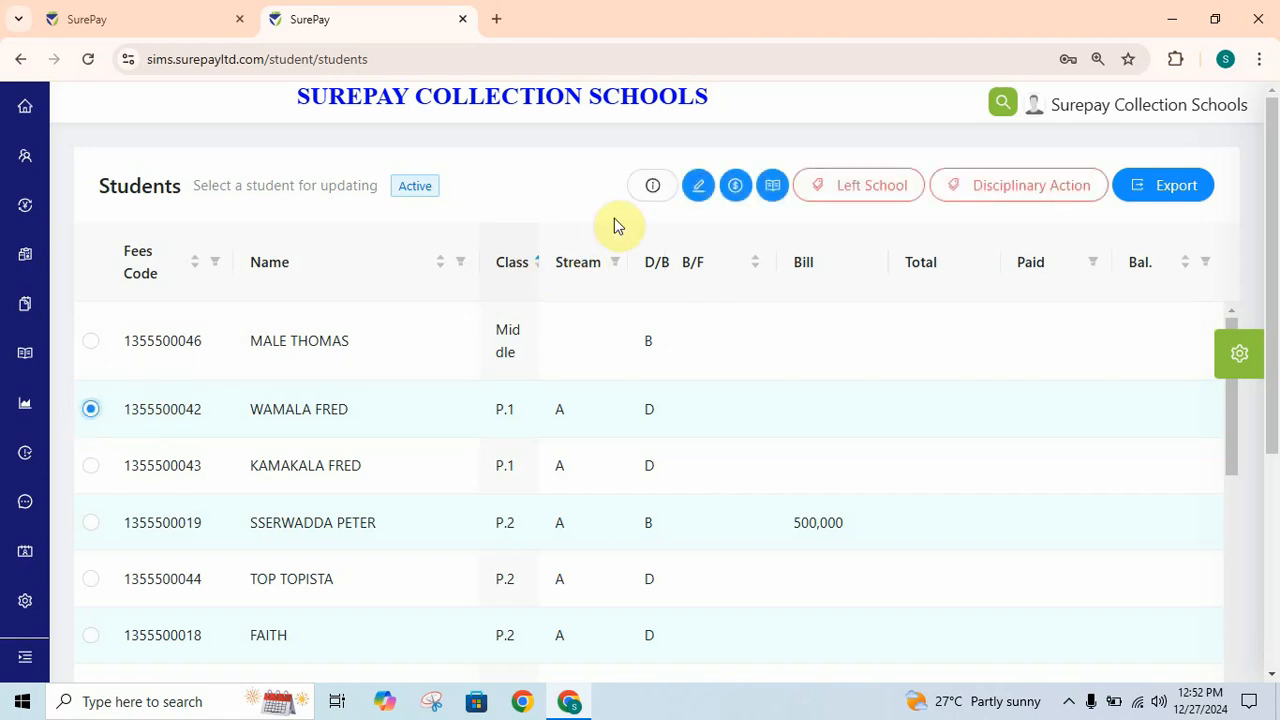
click(702, 188)
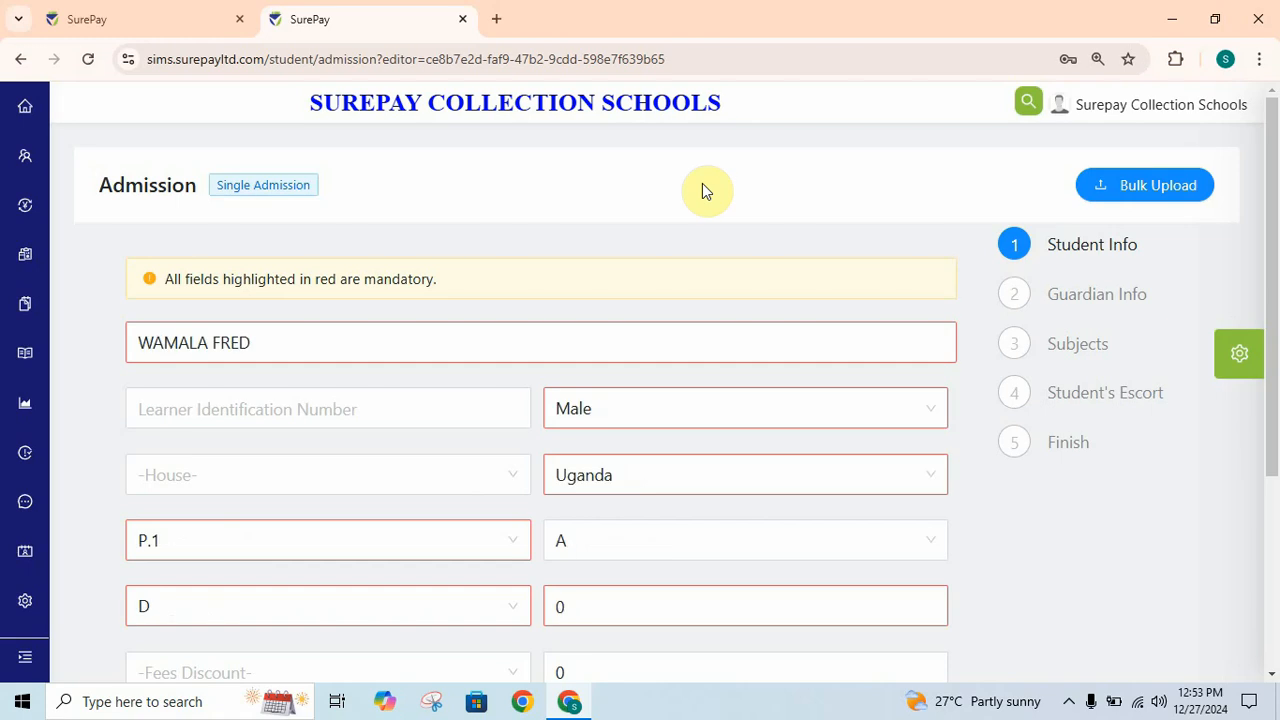
click(516, 548)
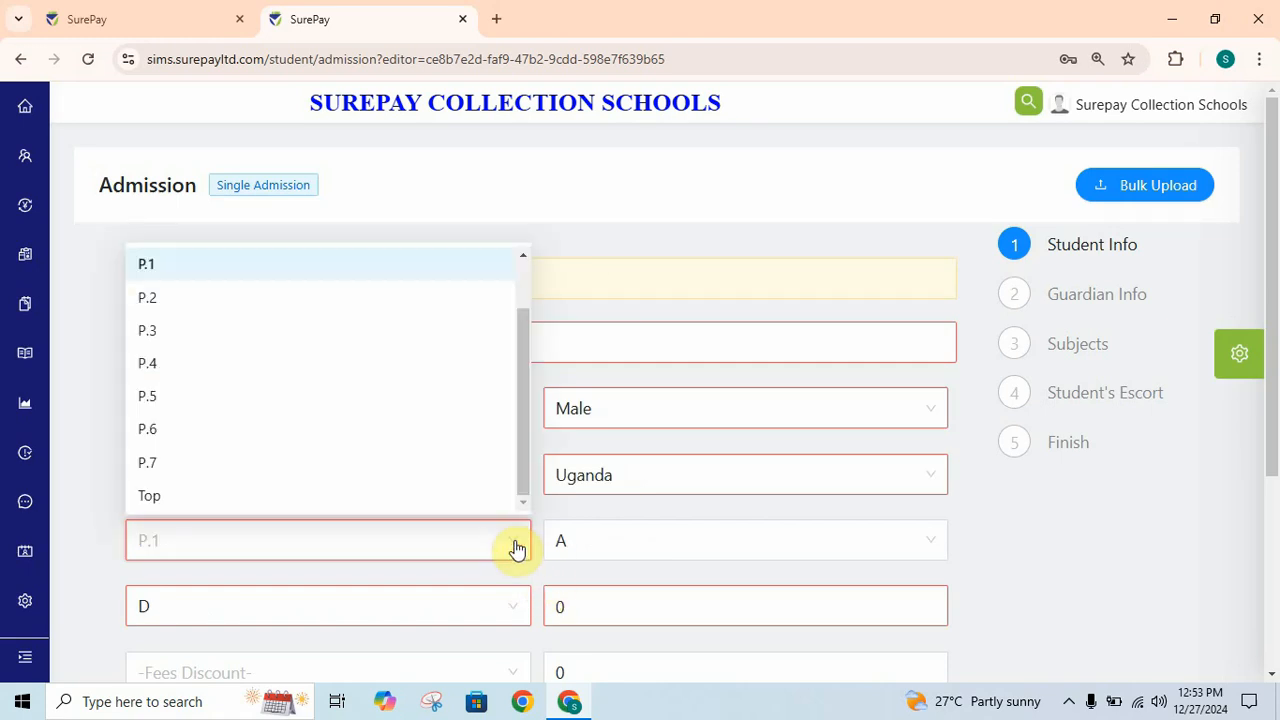
click(194, 496)
drag(1270, 394, 1275, 463)
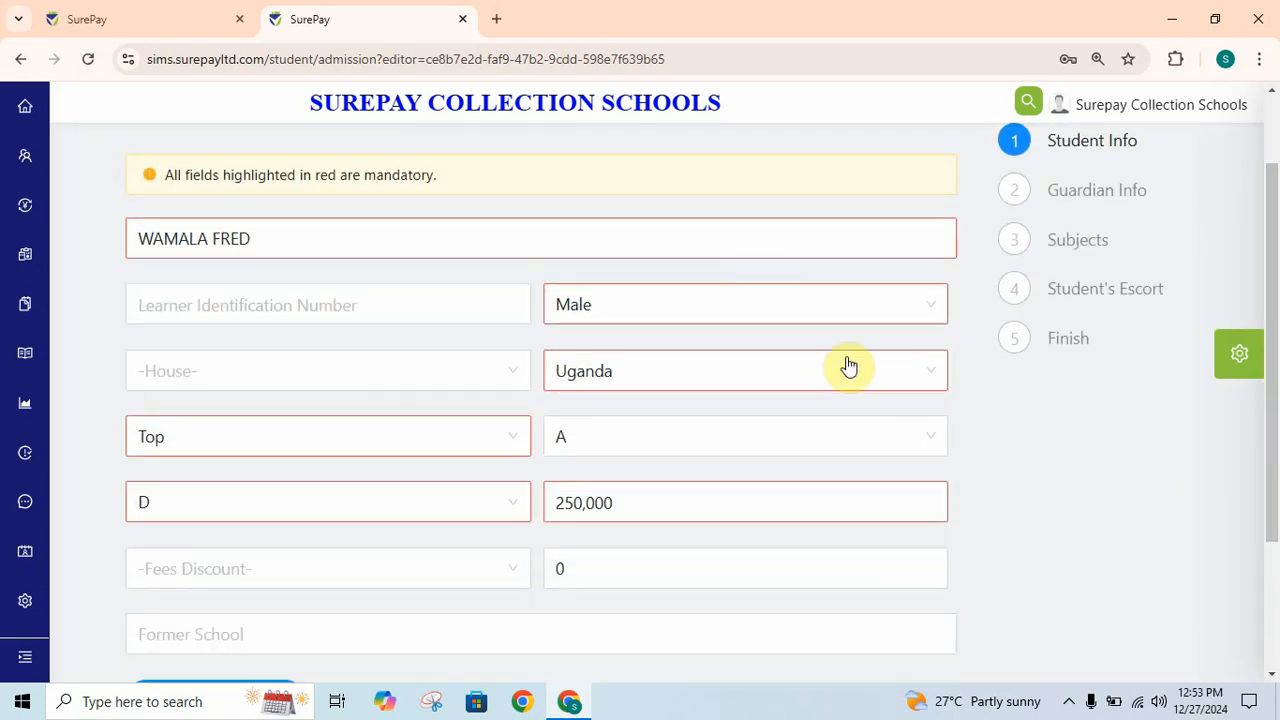
drag(1271, 352, 1271, 460)
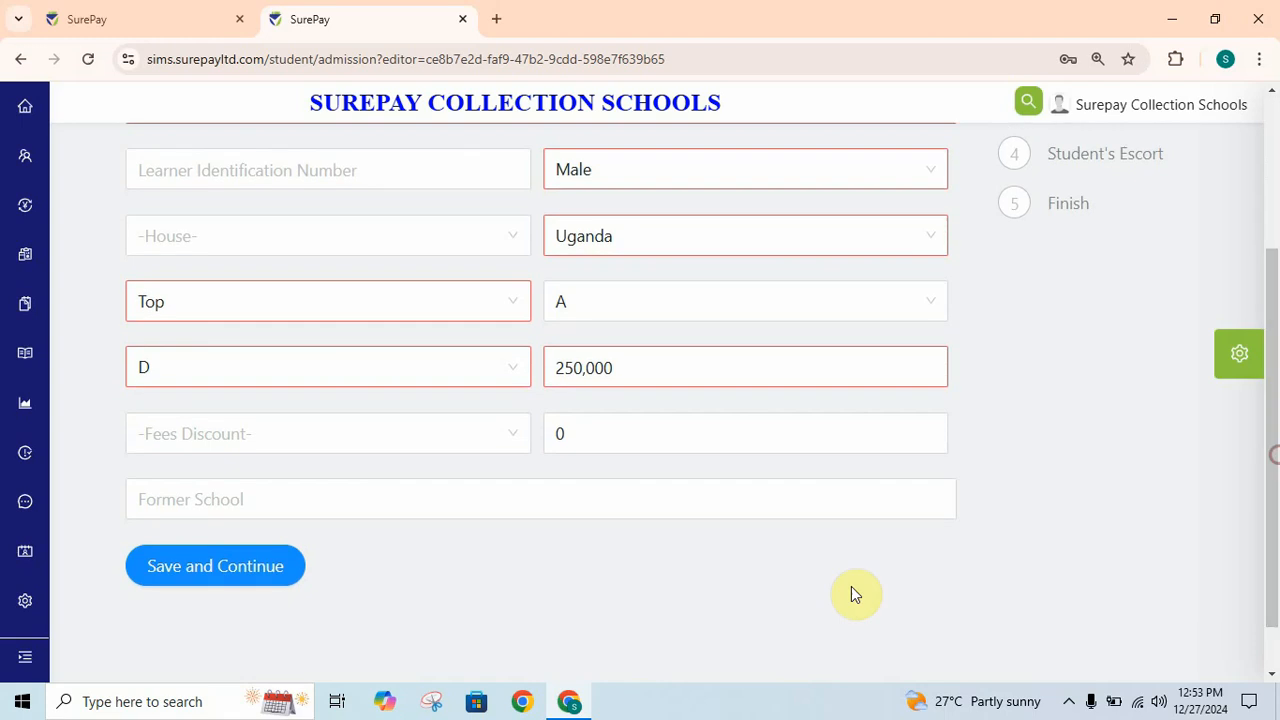
click(214, 568)
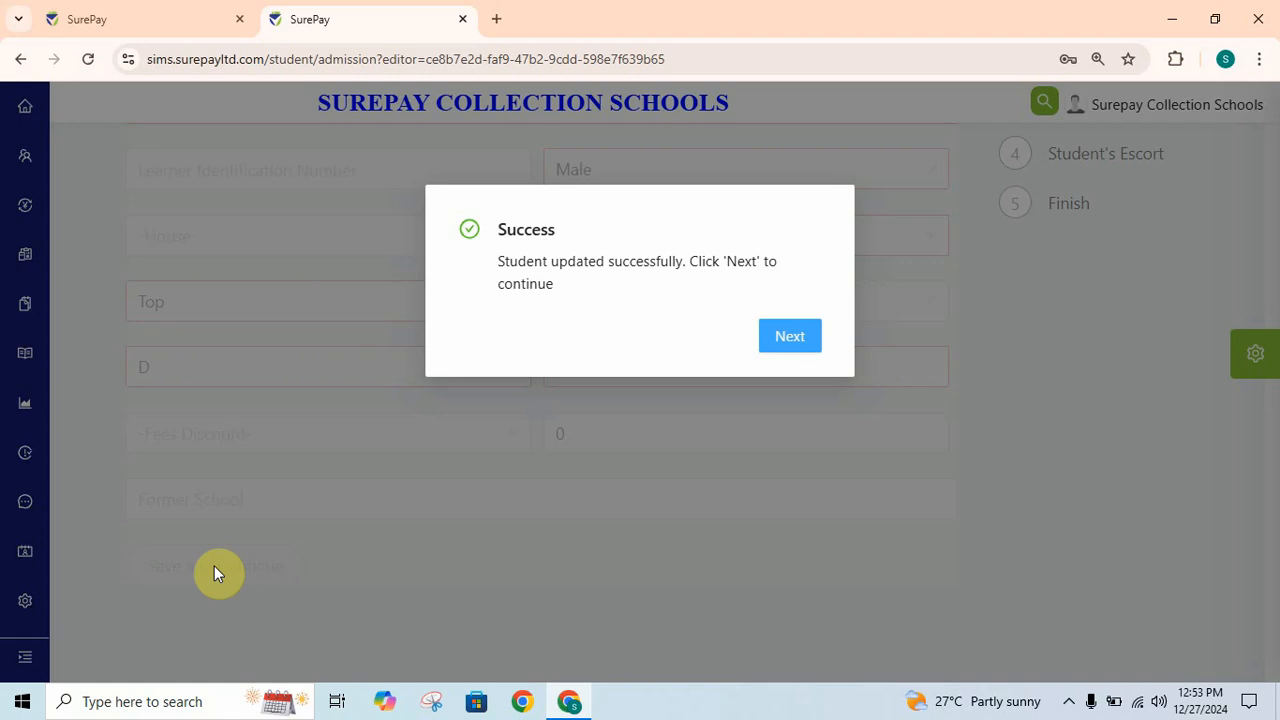
- Continue through the Guardian, Subjects and Escort steps and finish admitting the student
click(810, 337)
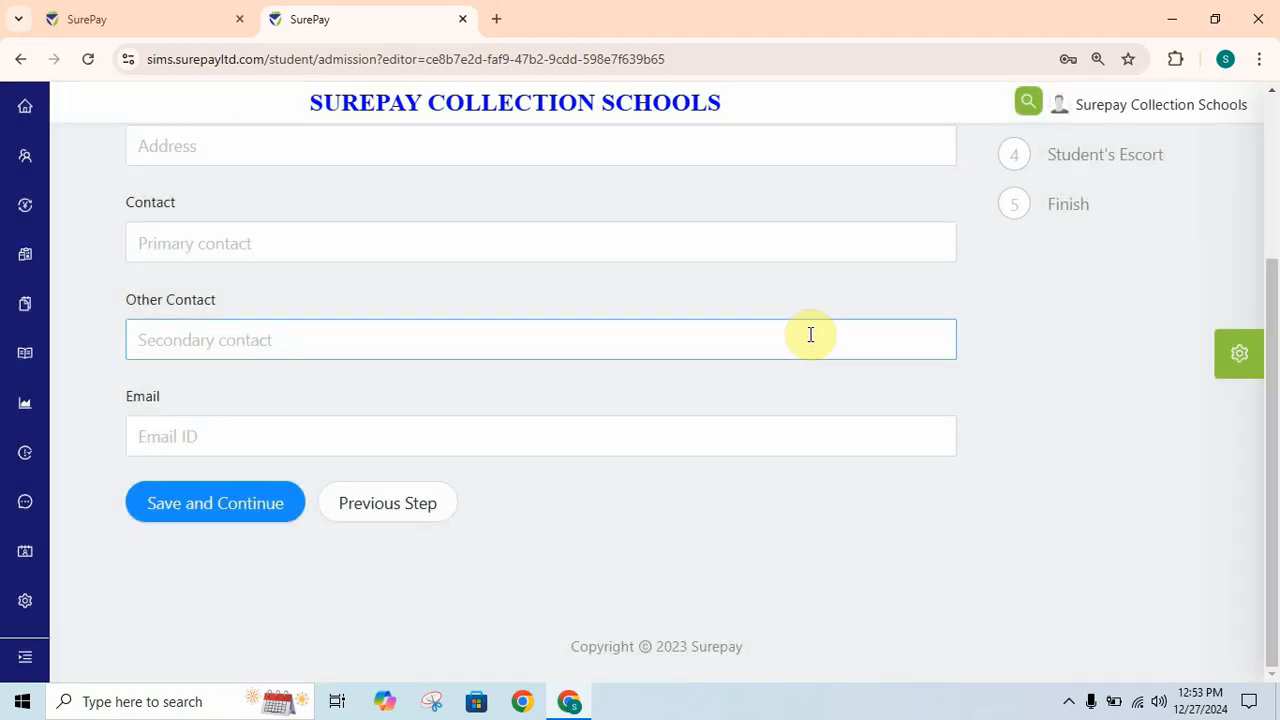
click(594, 434)
click(220, 503)
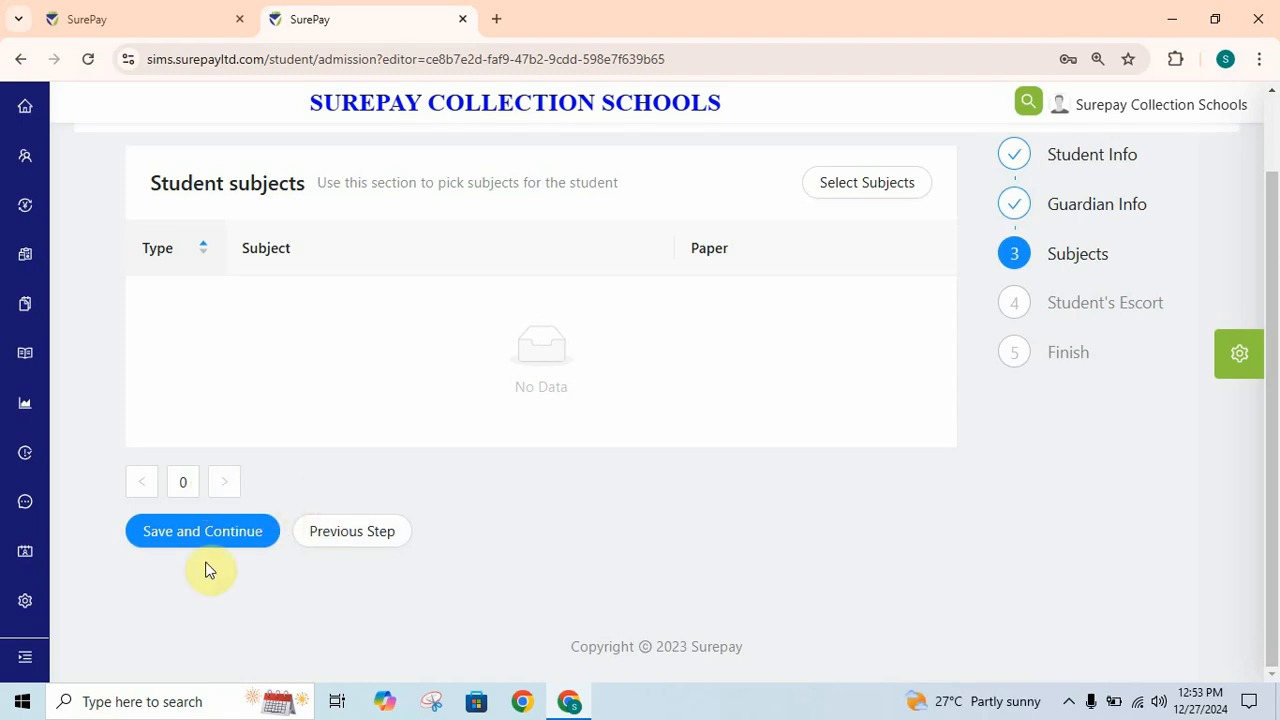
click(203, 531)
click(198, 458)
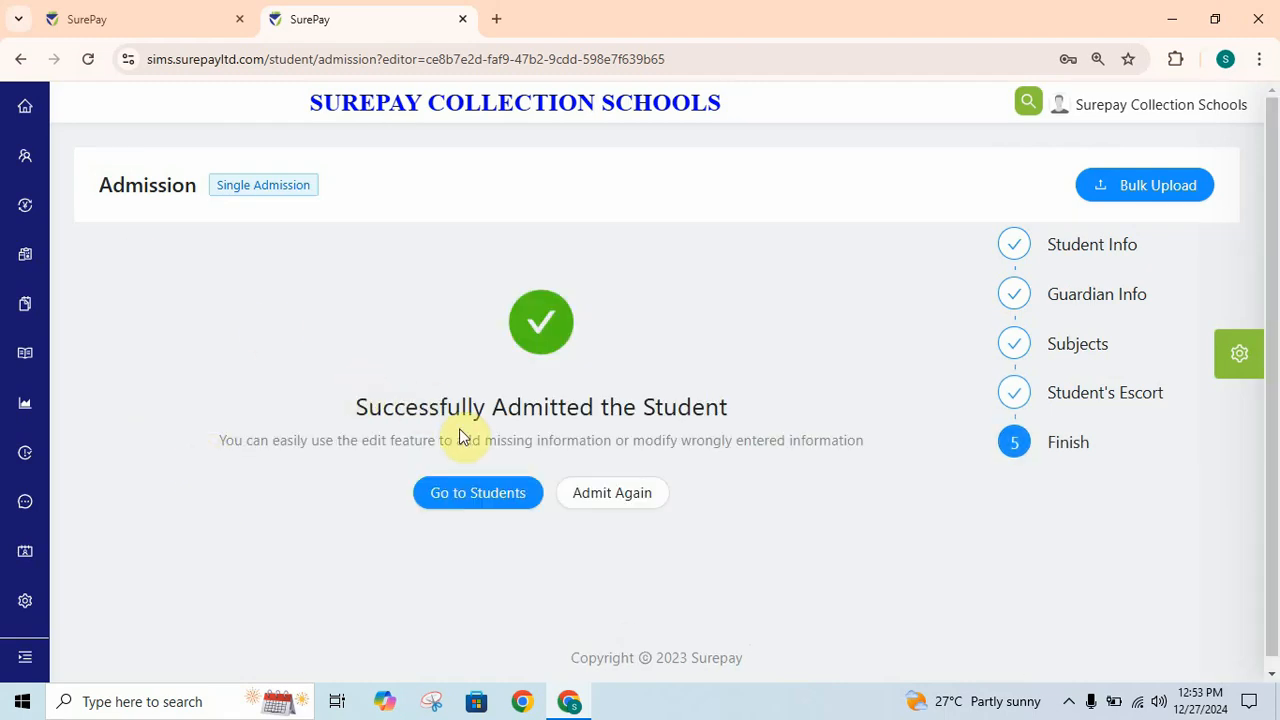
- Return to the Students list, sort it by class ascending, and zoom the page out
click(511, 497)
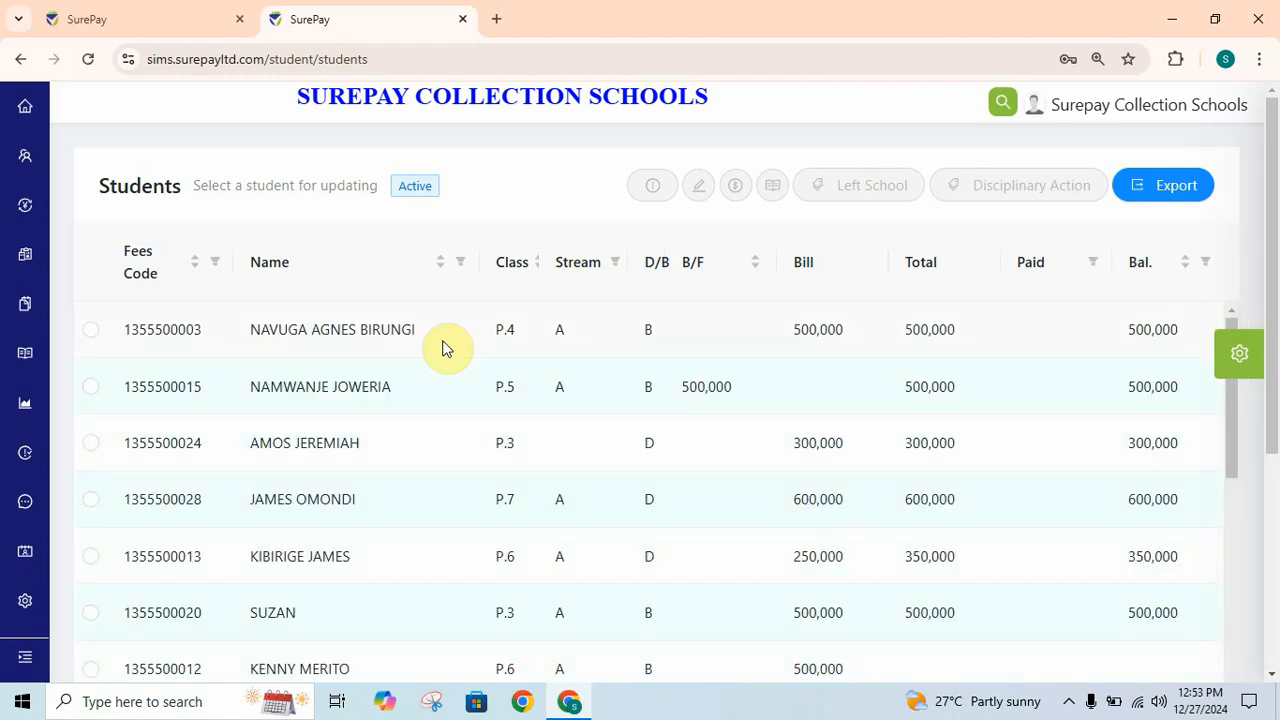
click(508, 278)
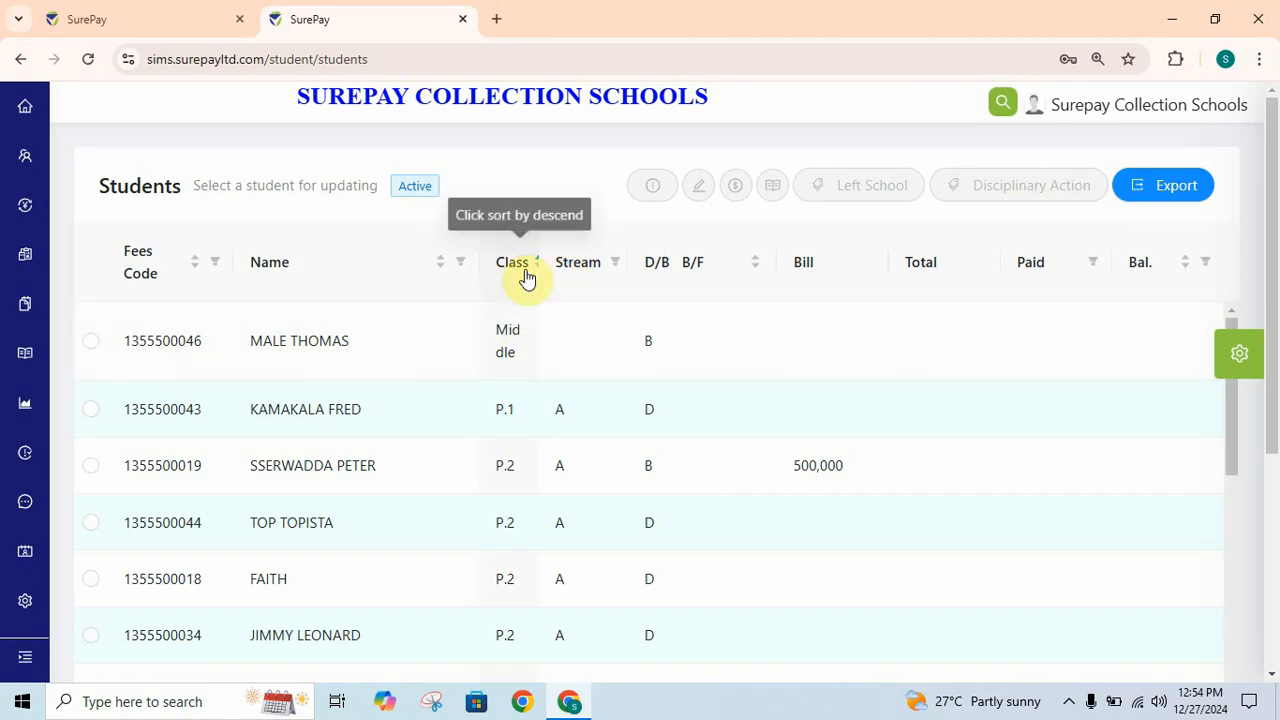
drag(1233, 408, 1268, 704)
drag(1271, 648, 1232, 380)
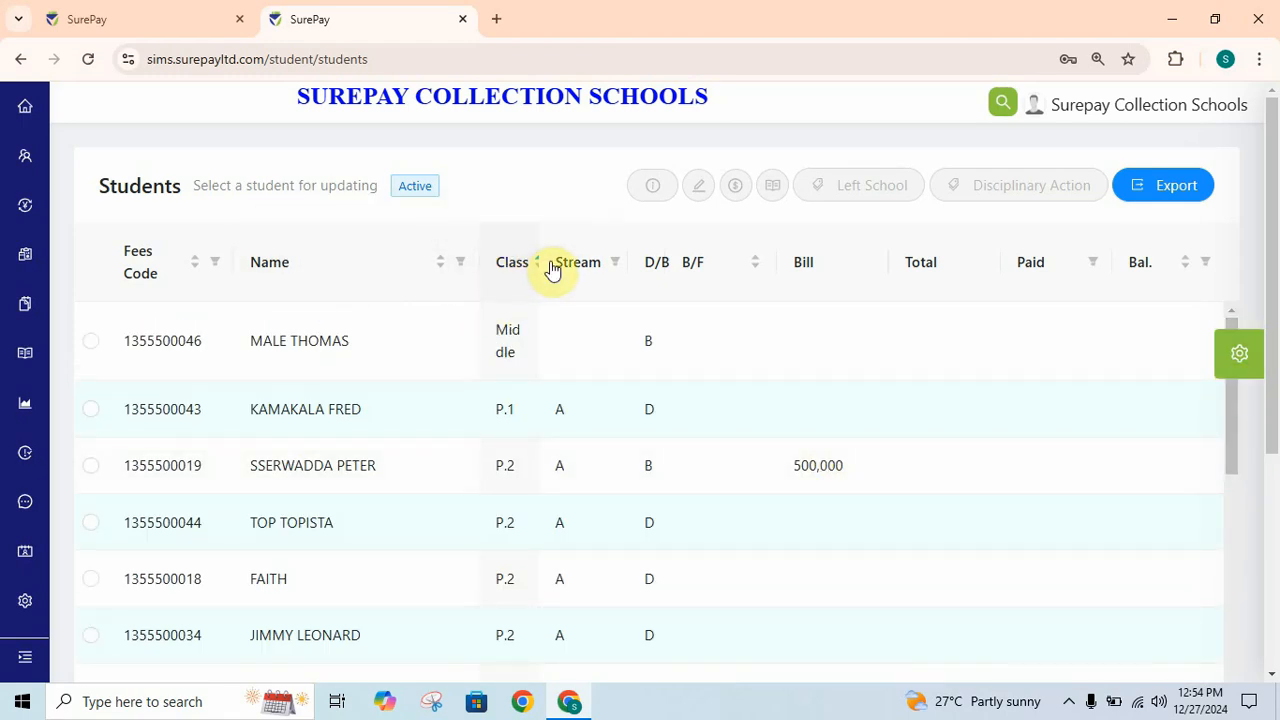
click(1259, 59)
click(1132, 485)
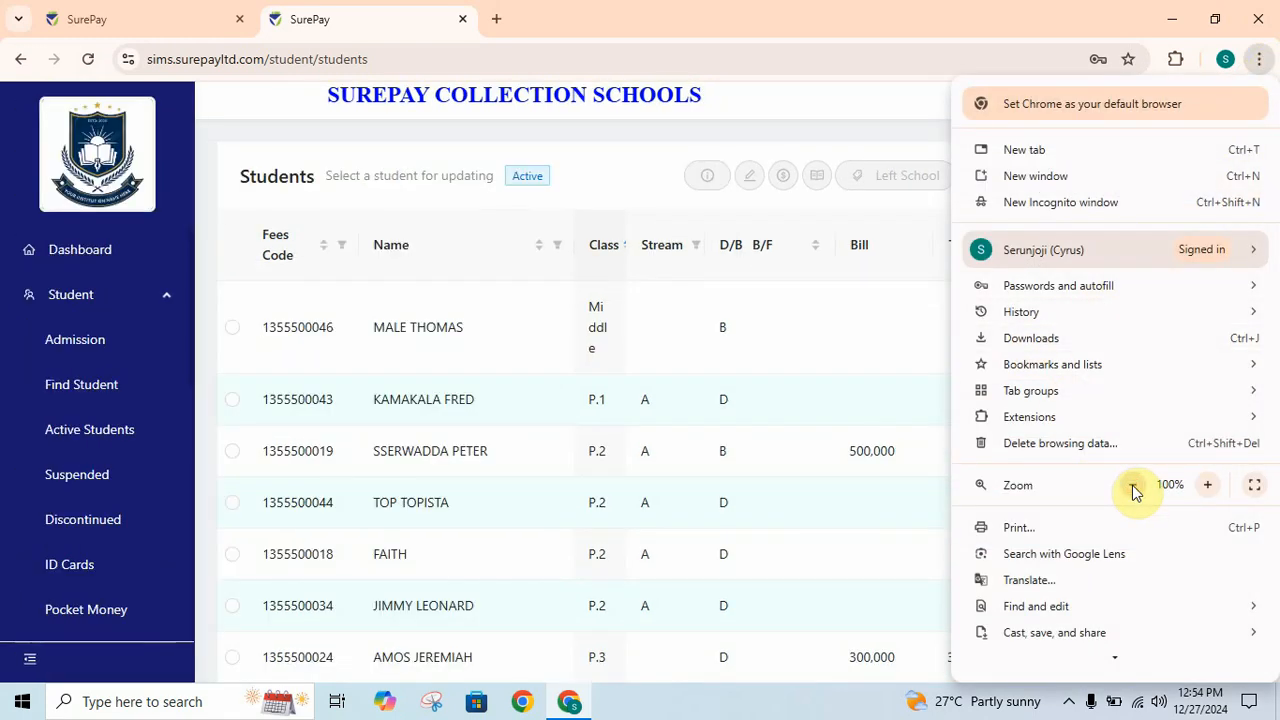
- Zoom the browser page out further, then reset it to normal size
click(1132, 485)
click(1207, 485)
click(702, 395)
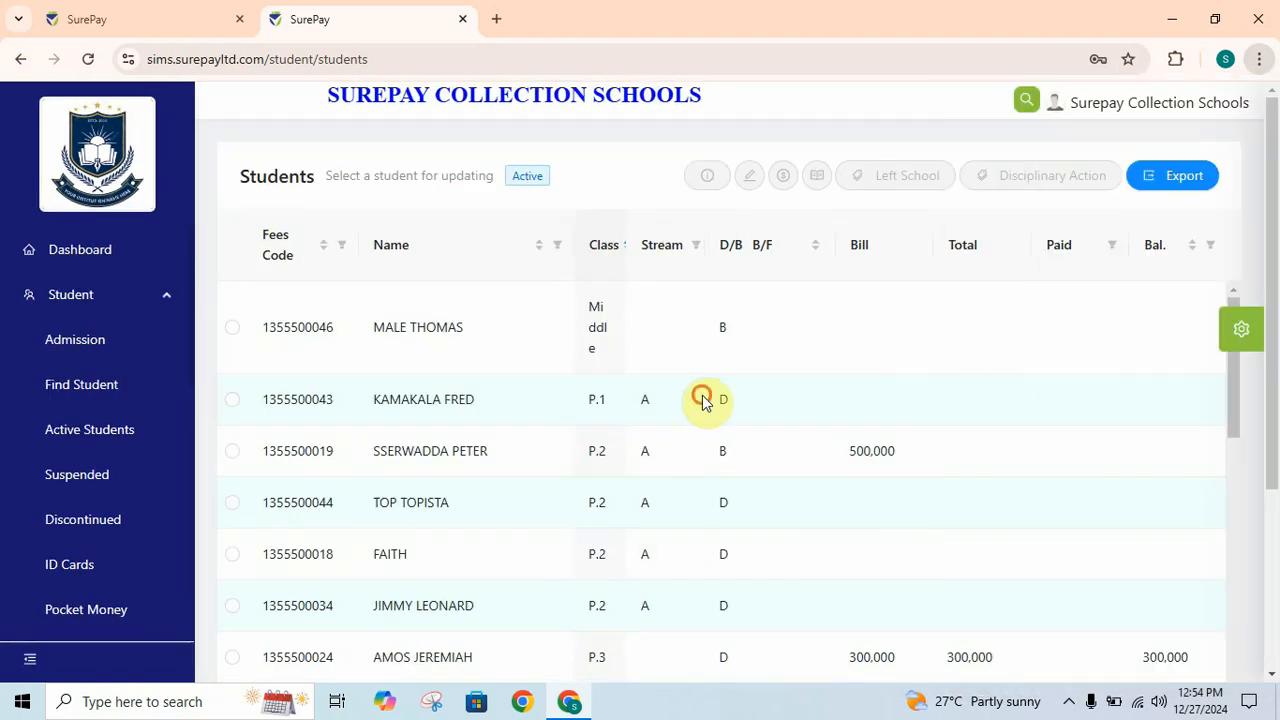
- Sort the students by class descending, then remove the class sort
click(605, 256)
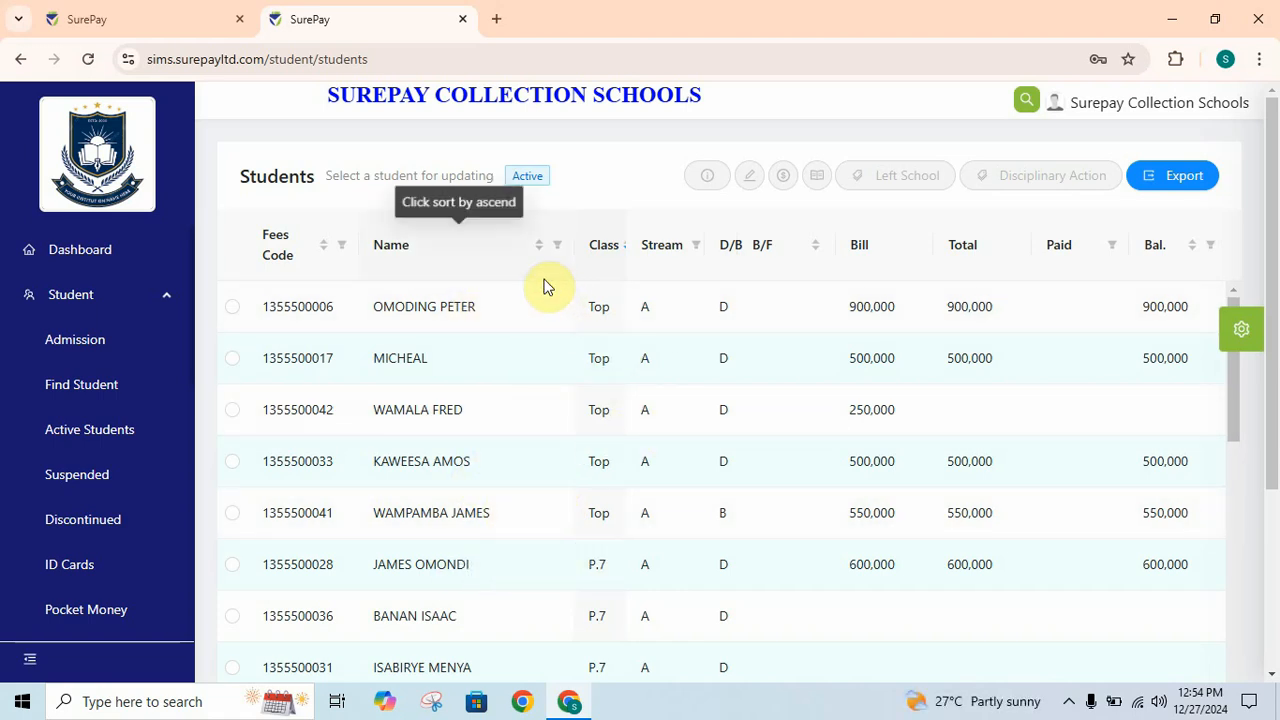
click(1235, 378)
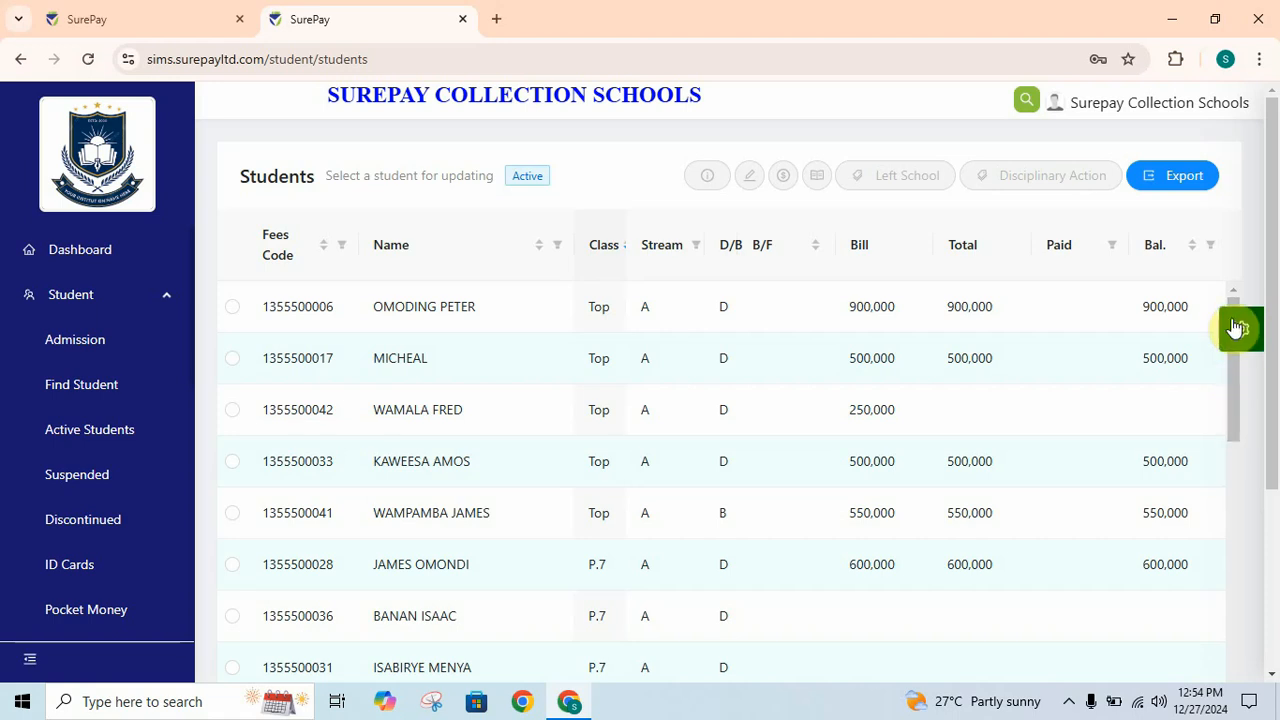
click(605, 250)
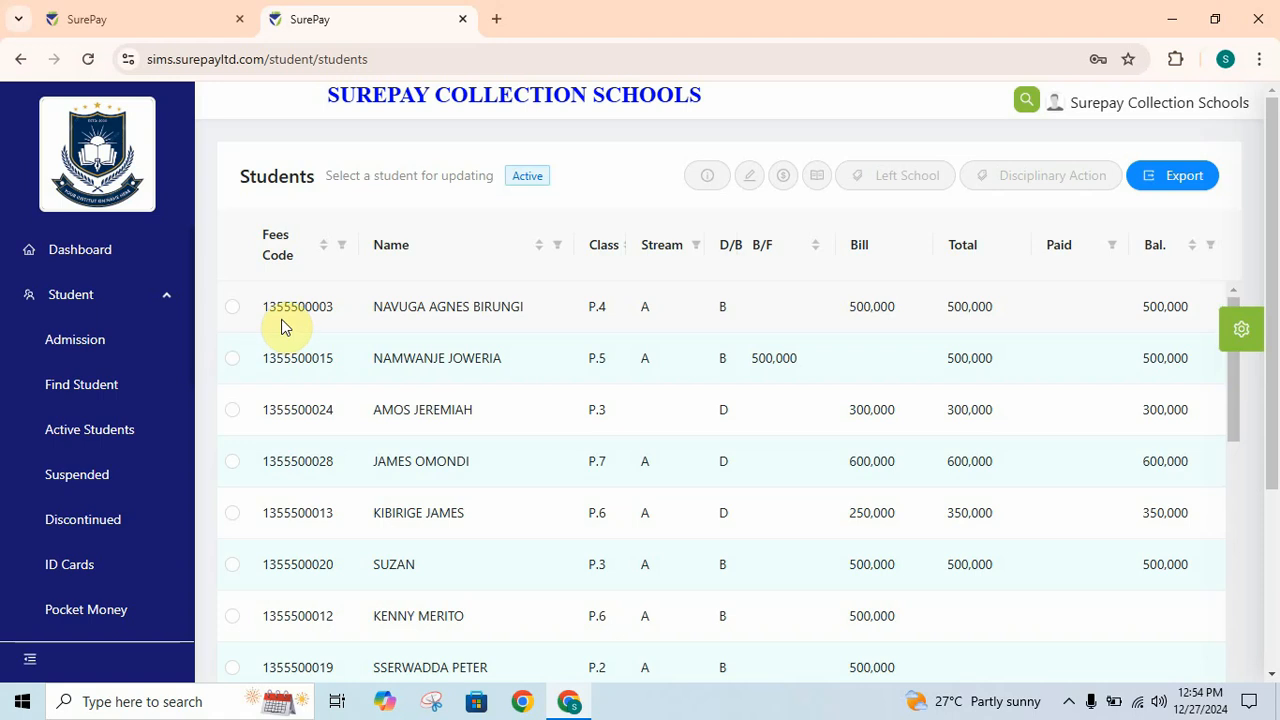
- Sort by class ascending and open Append Fees for the top Middle-class student
click(585, 255)
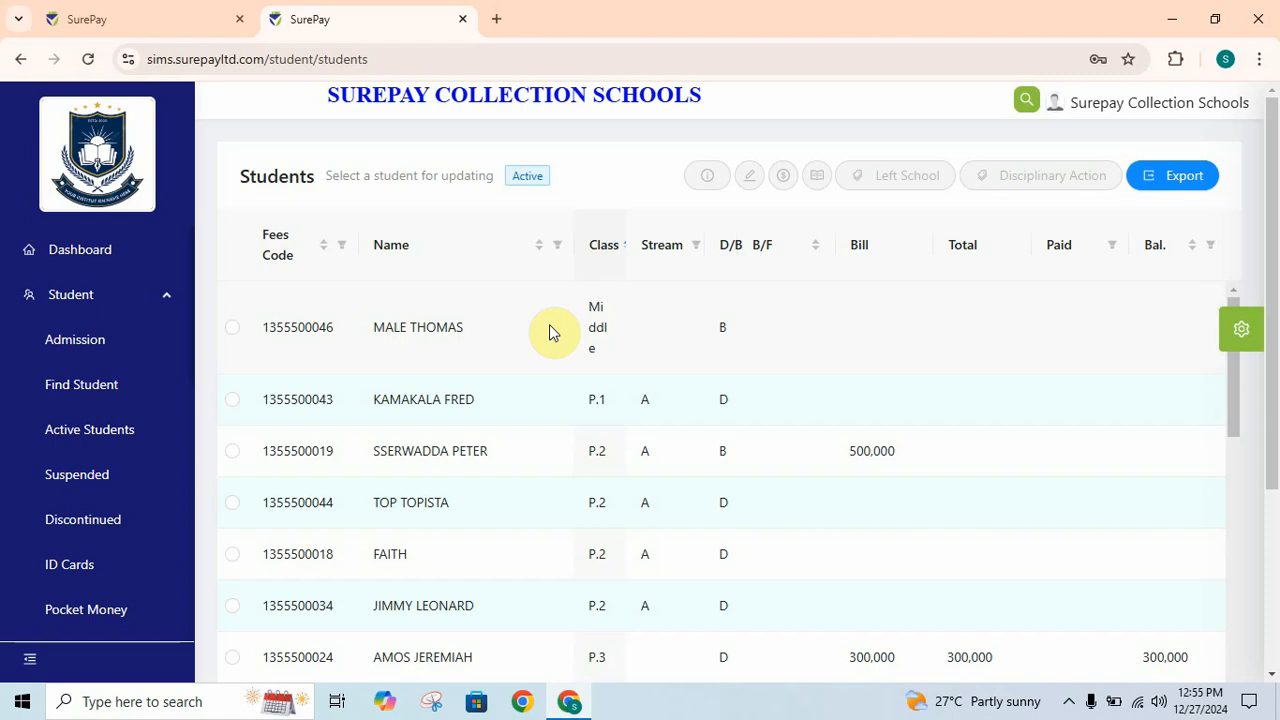
click(234, 331)
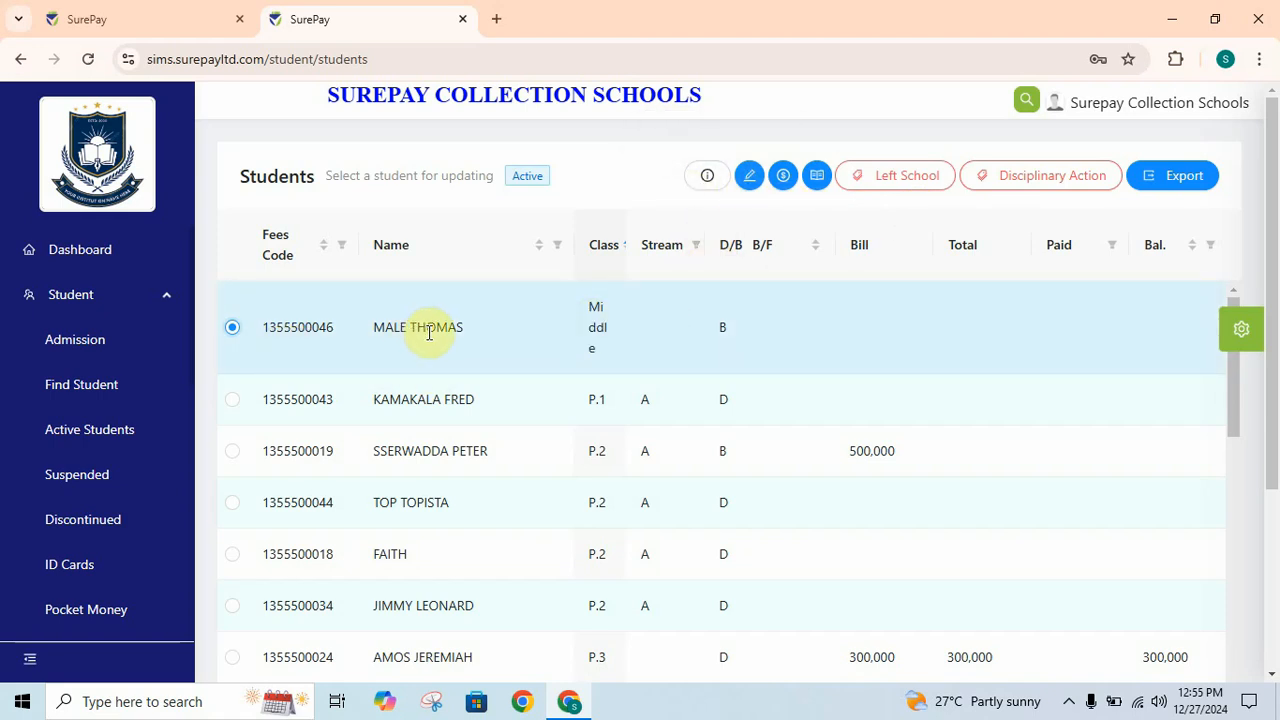
click(785, 176)
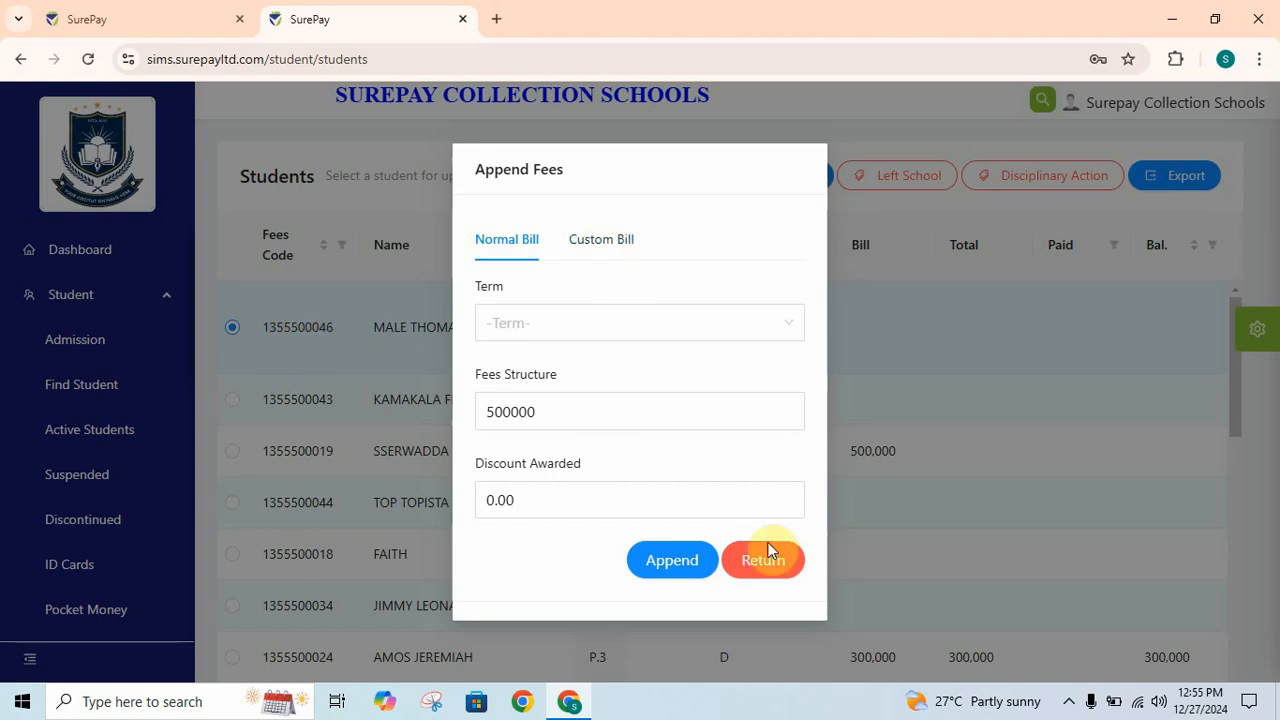
click(766, 578)
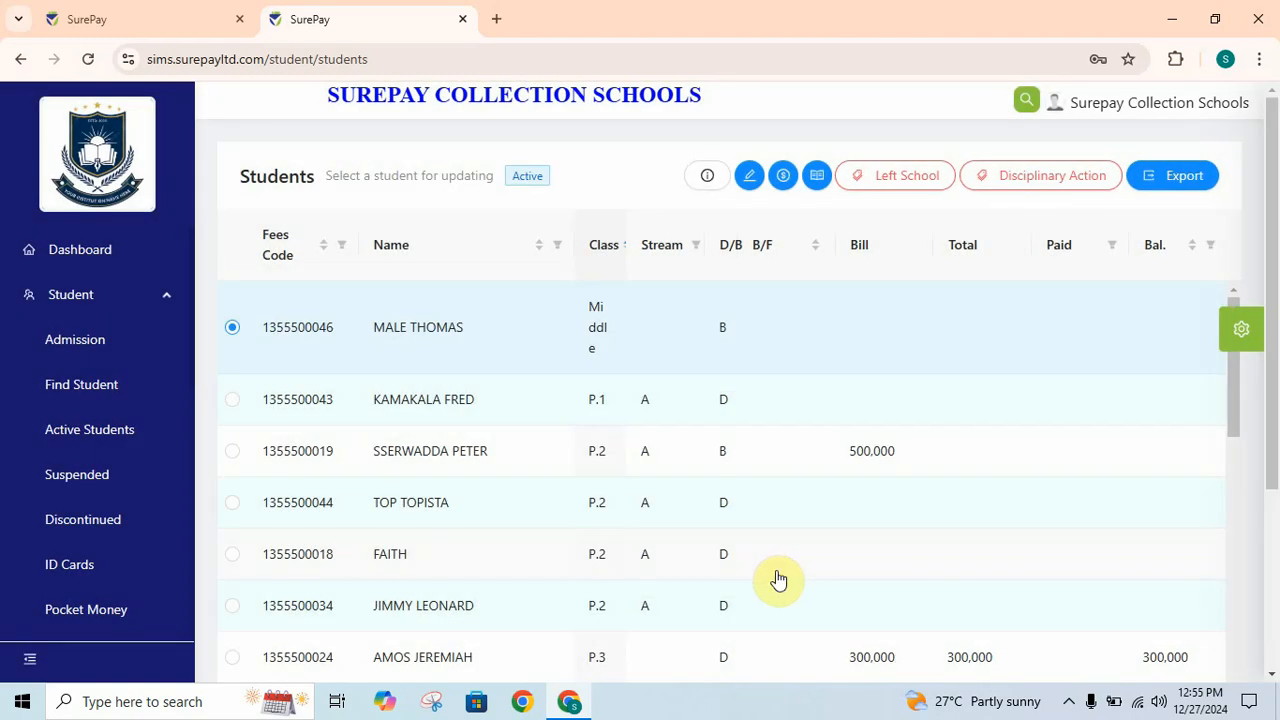
click(232, 400)
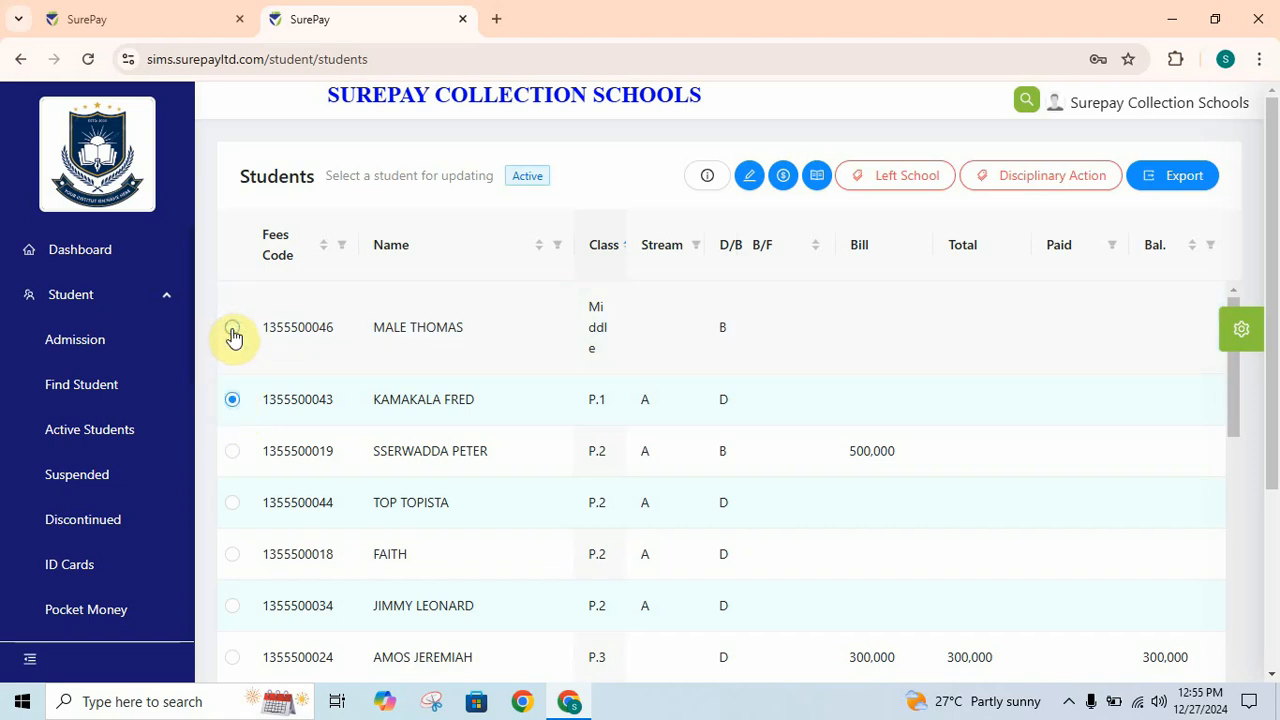
click(231, 330)
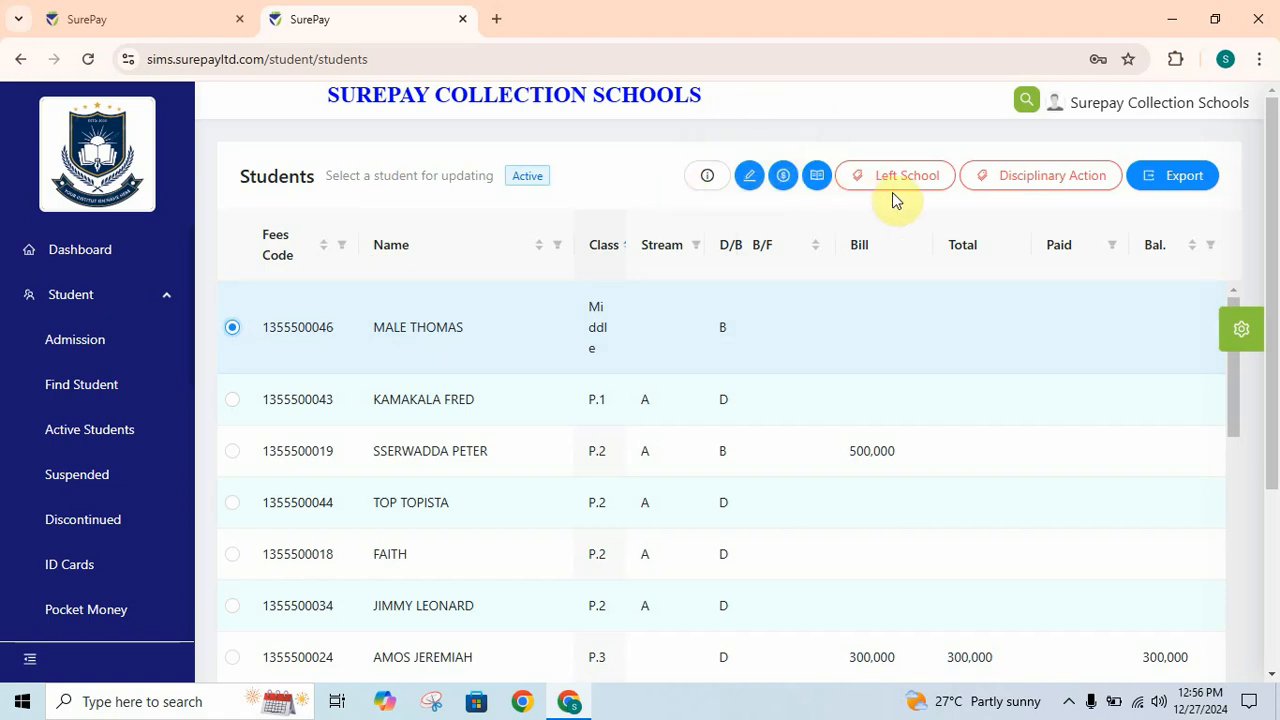
click(783, 178)
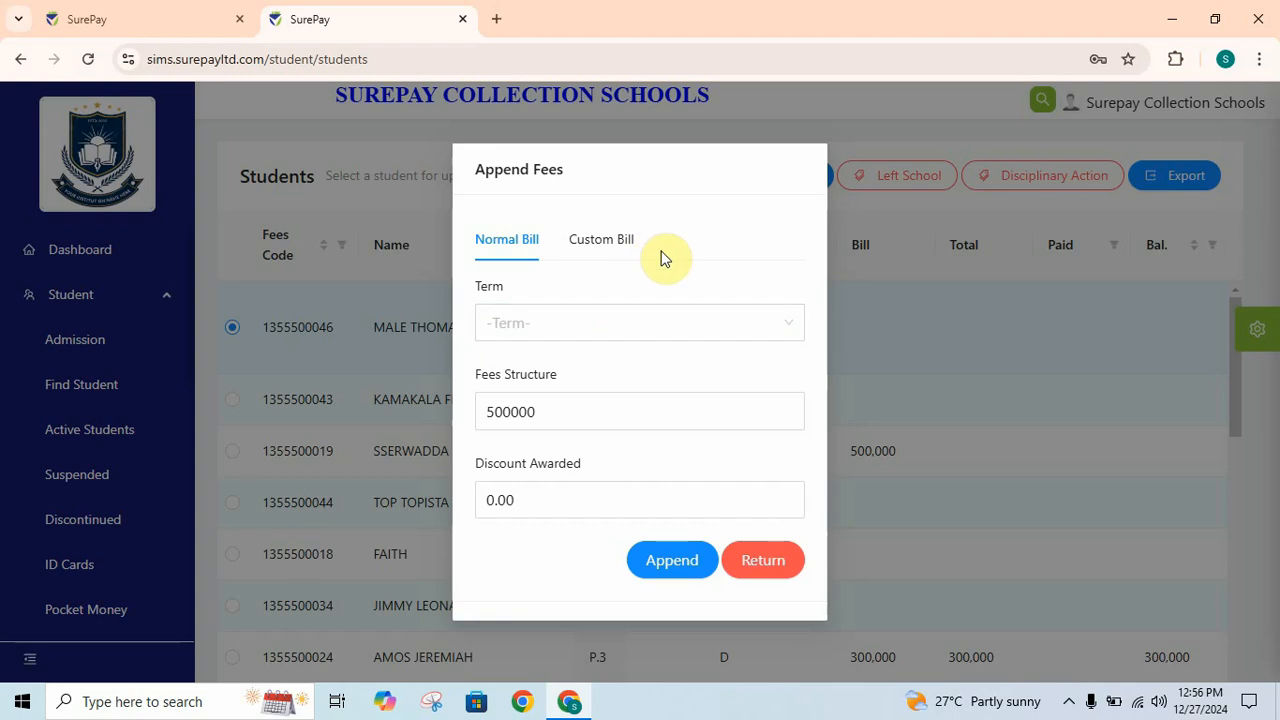
- In Custom Bill, choose term TermI-2025 and enter the reason 'fees'
click(594, 243)
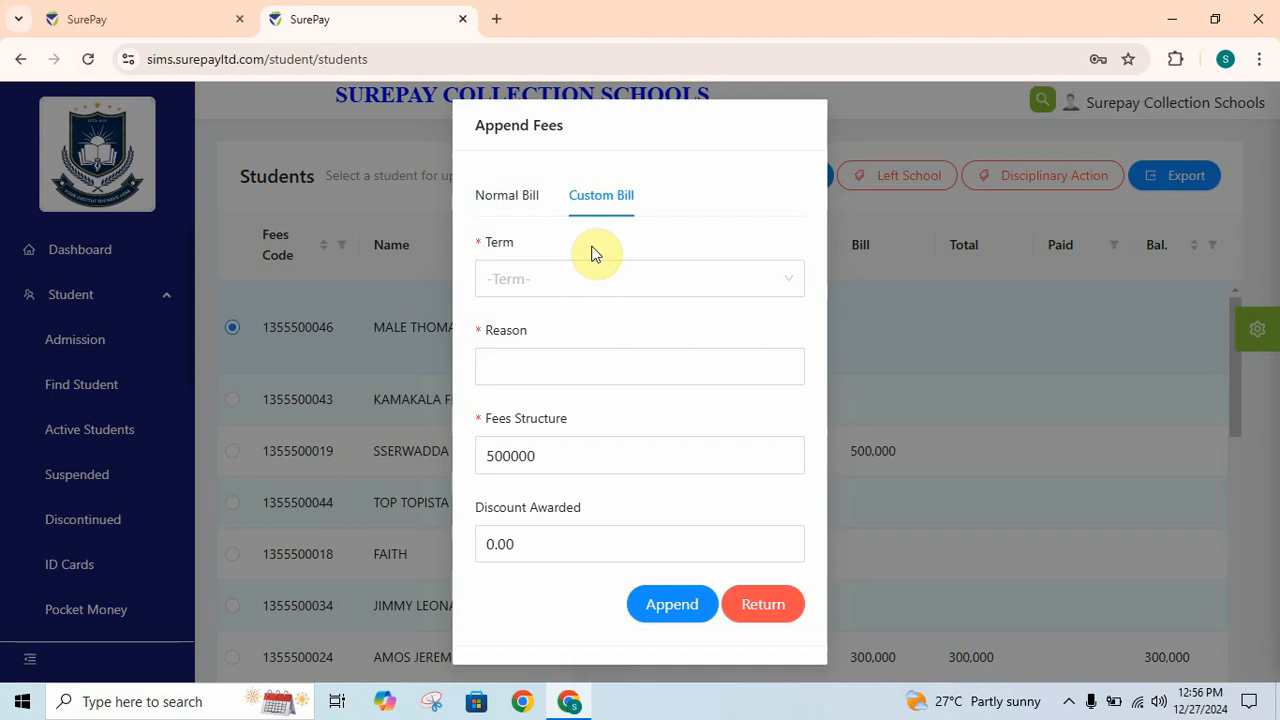
click(597, 284)
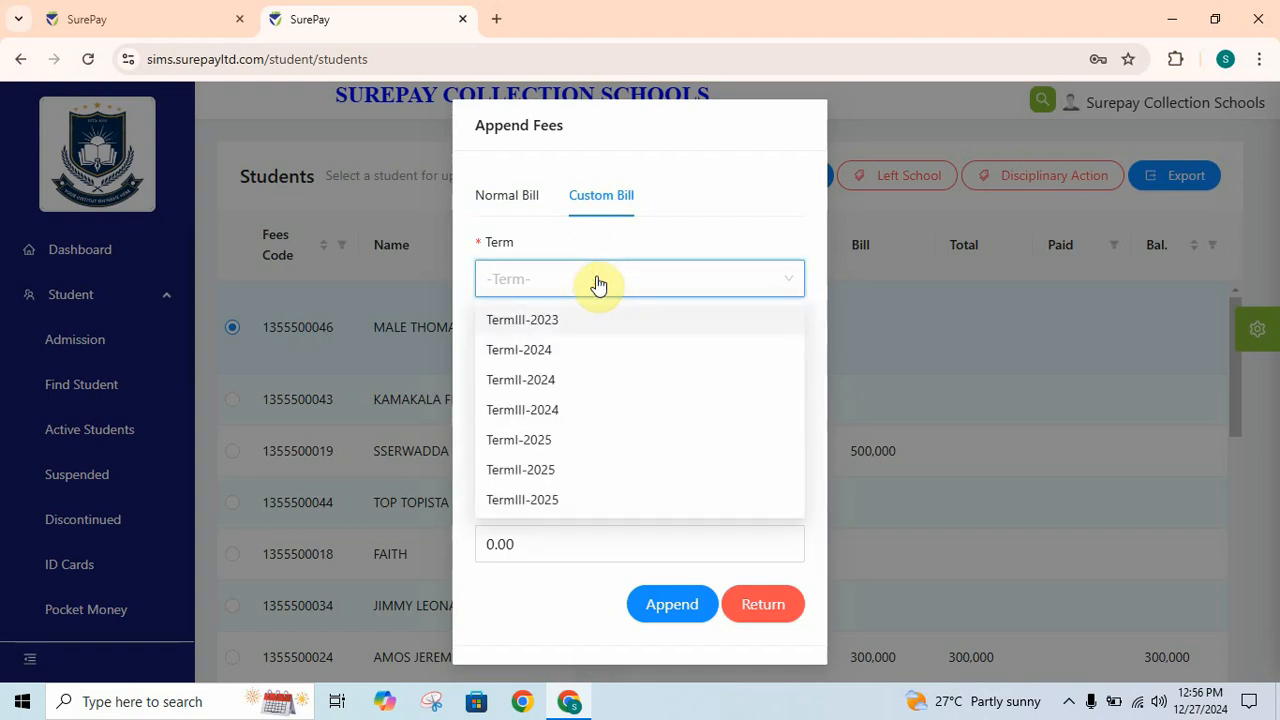
click(533, 449)
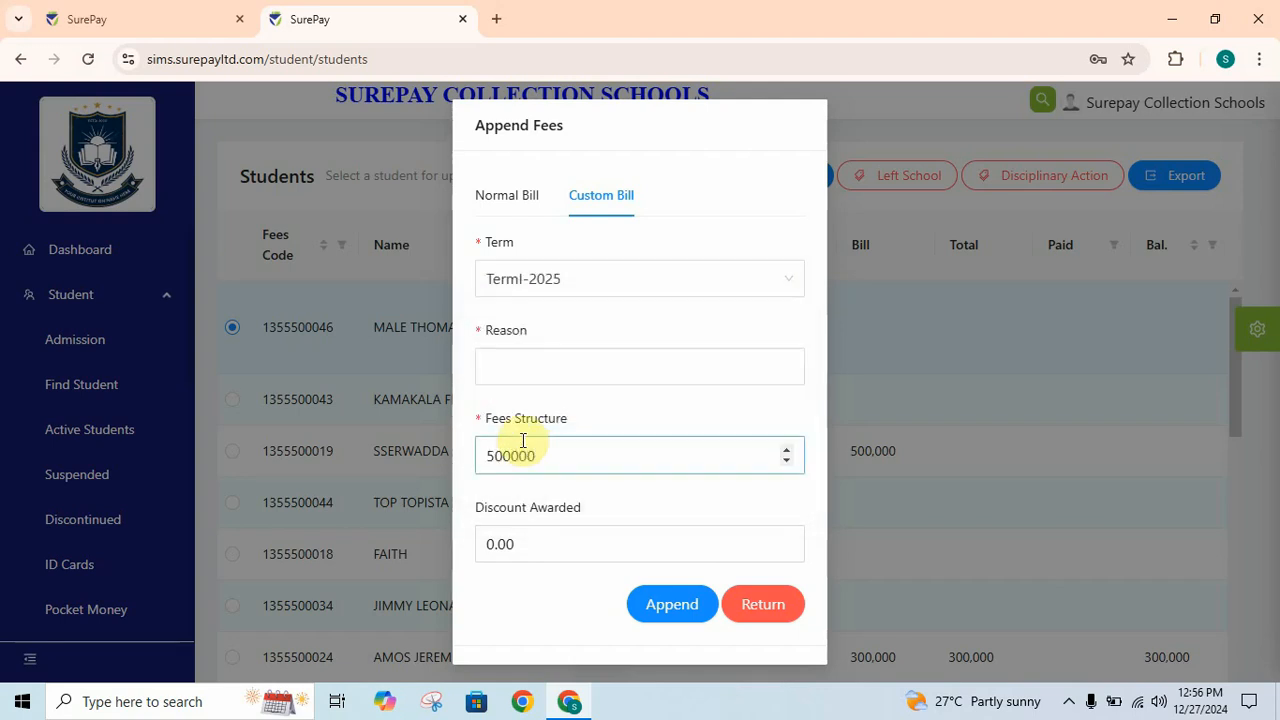
click(551, 364)
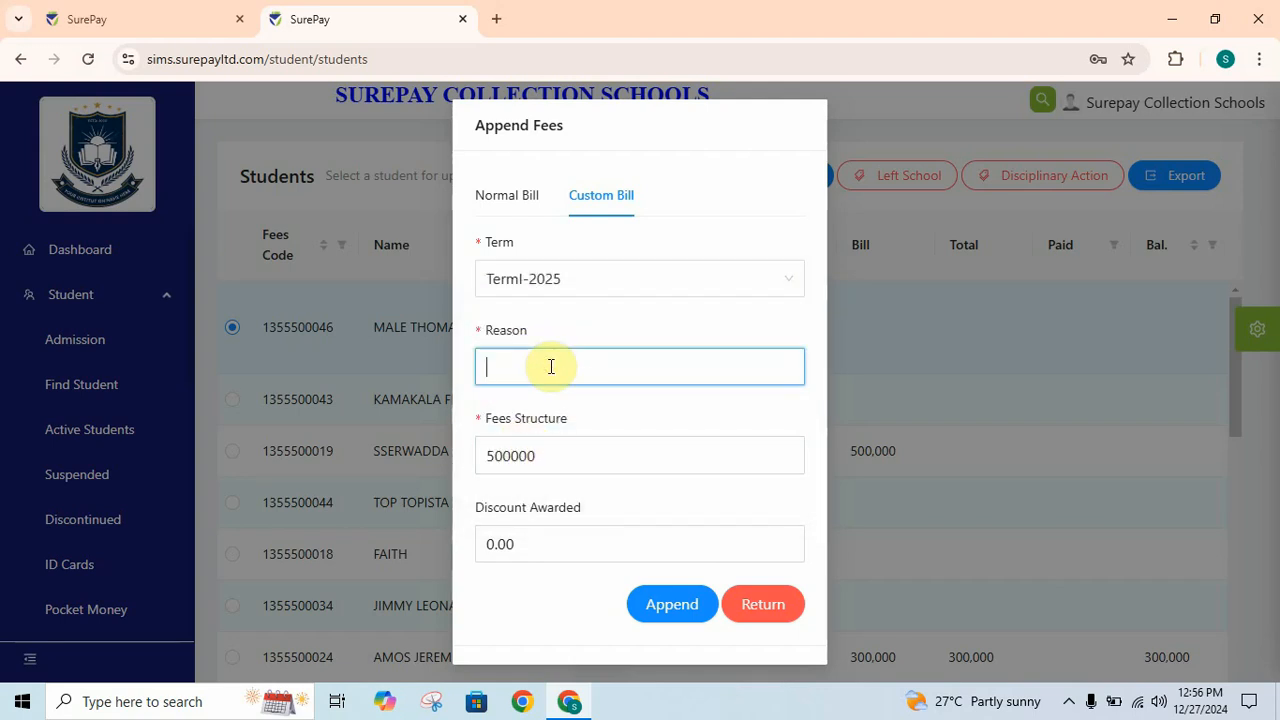
text(fees)
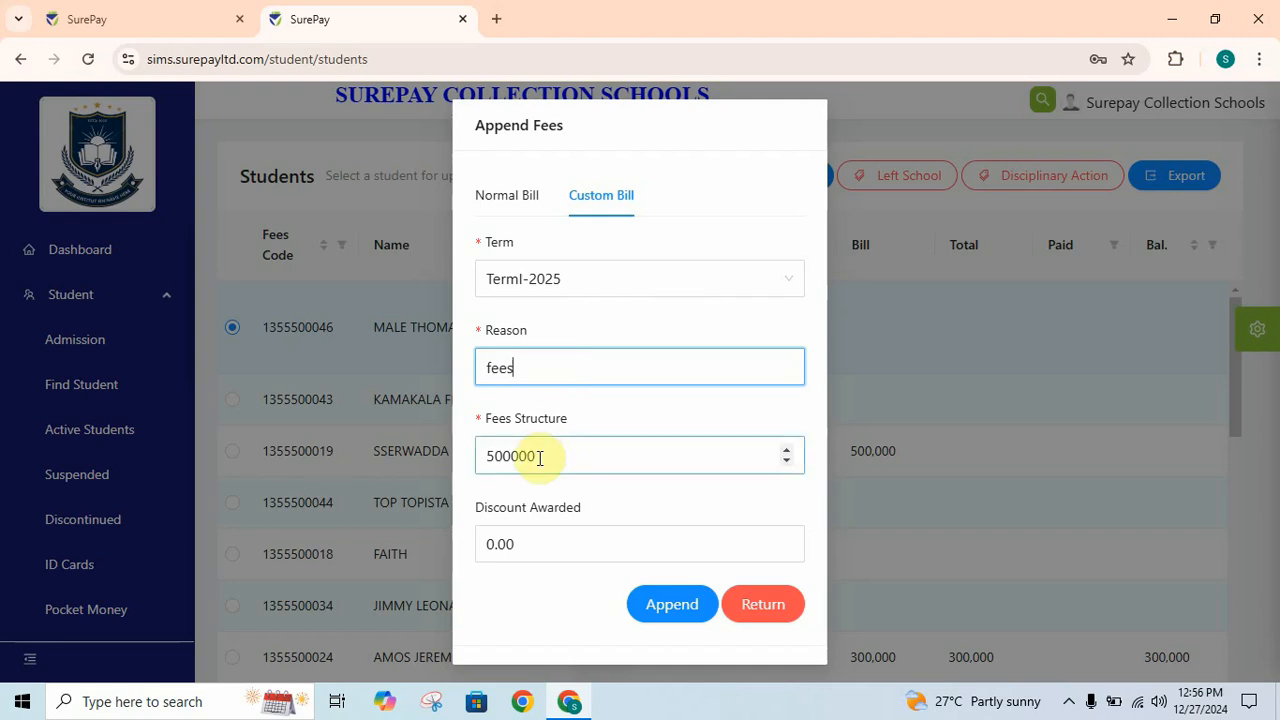
- Replace the 500000 fees structure with 800000, append the bill, and dismiss the success message
drag(542, 458, 470, 462)
key(BackSpace)
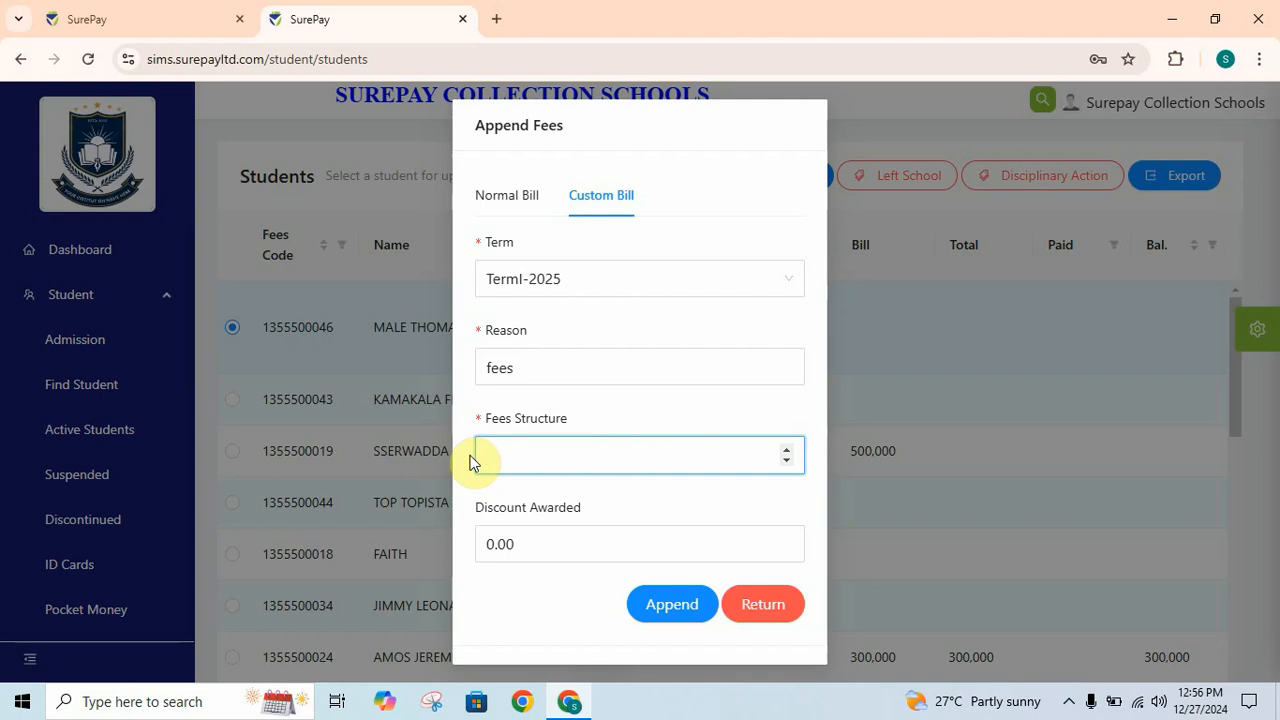
text(800000)
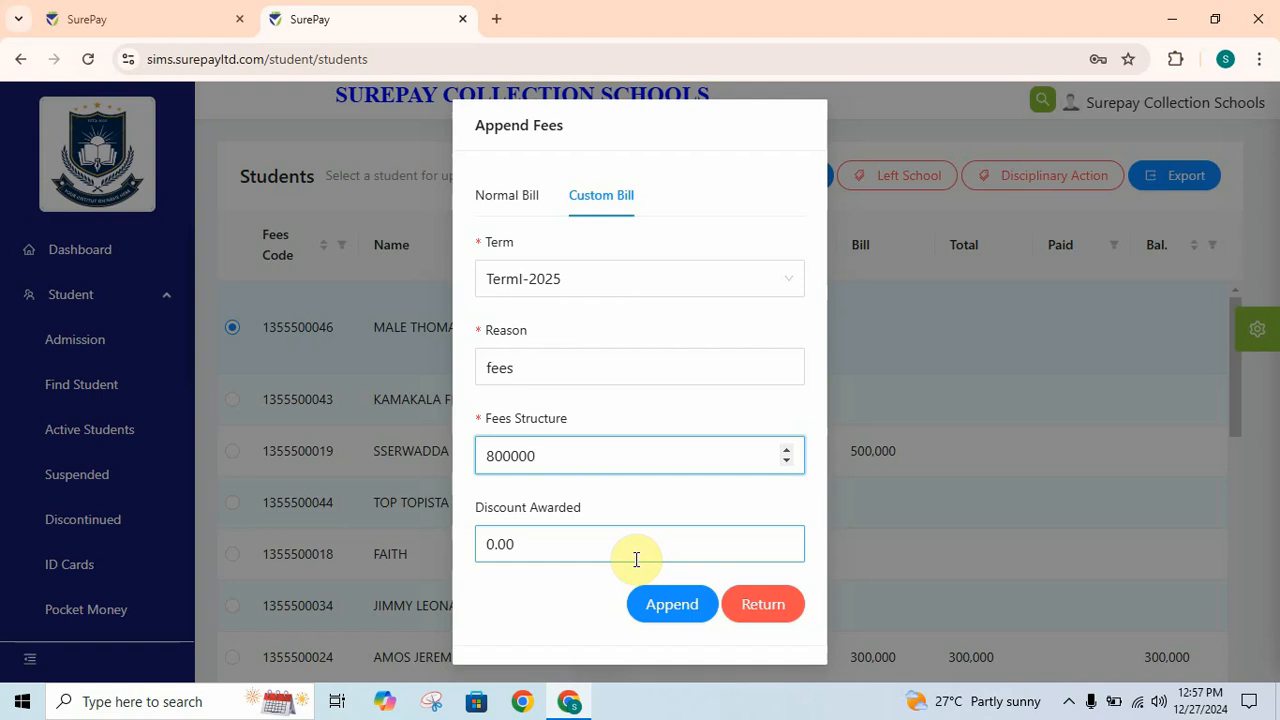
click(660, 606)
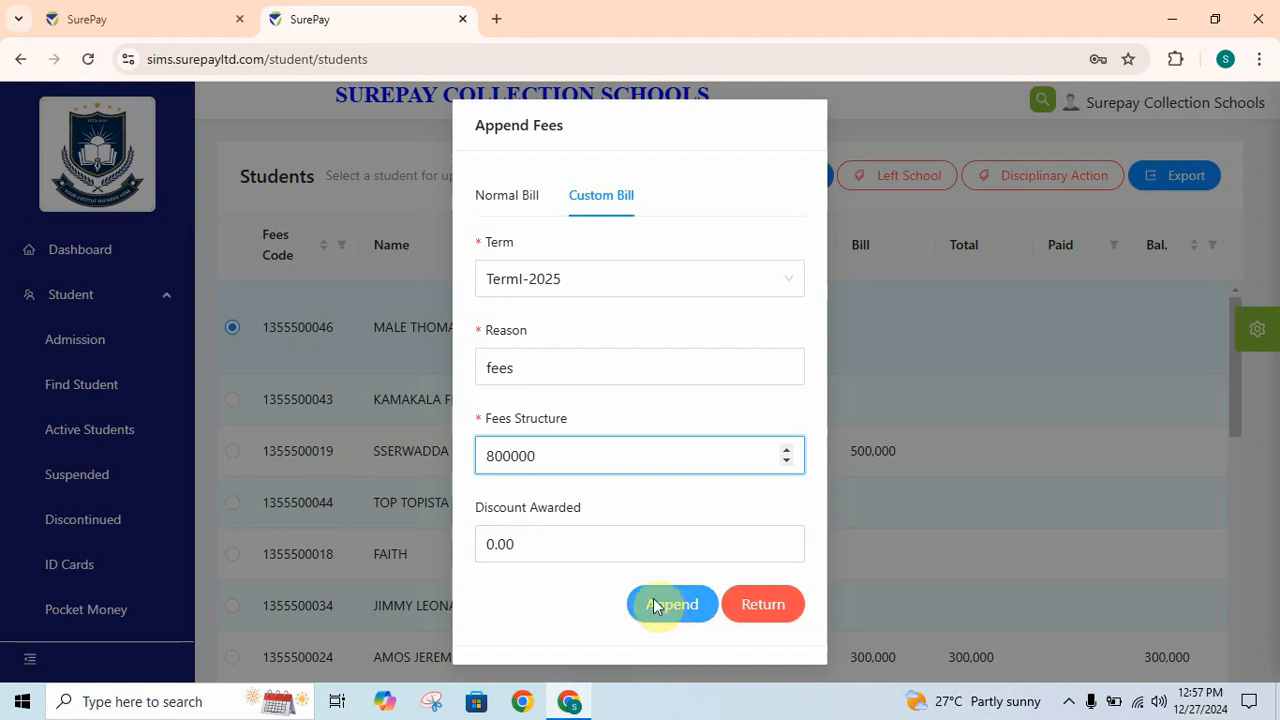
click(660, 606)
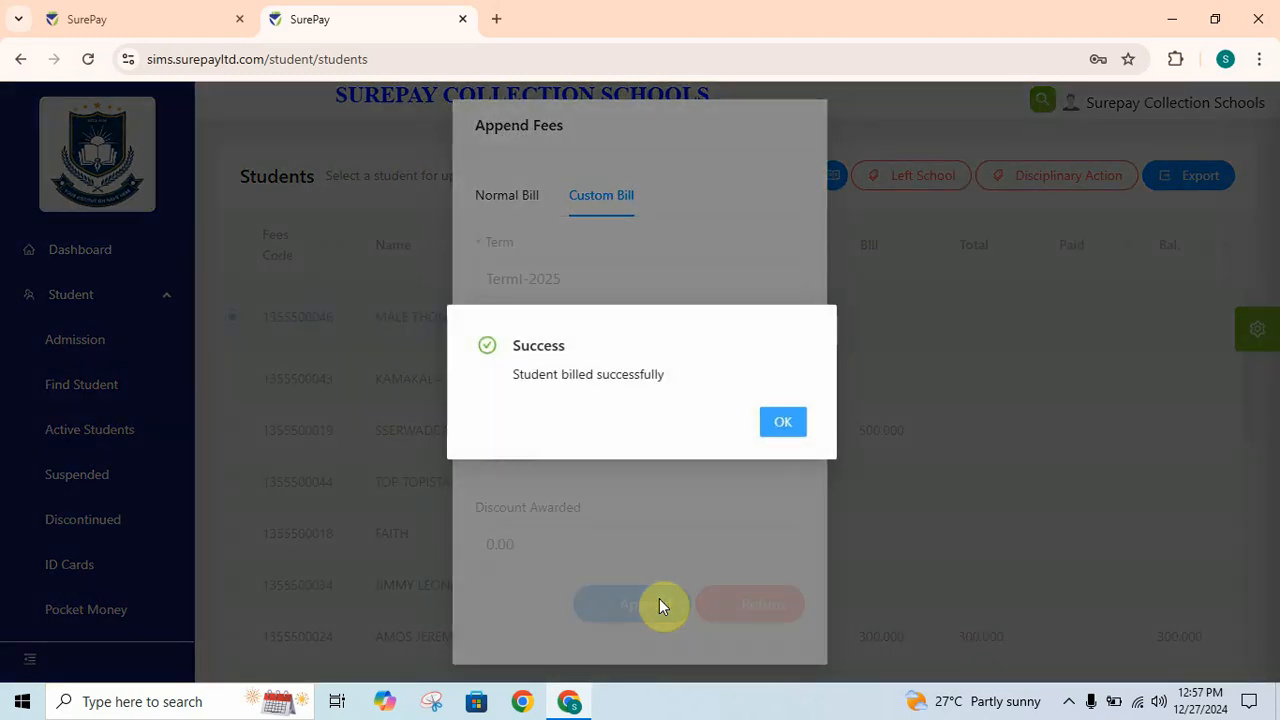
click(772, 432)
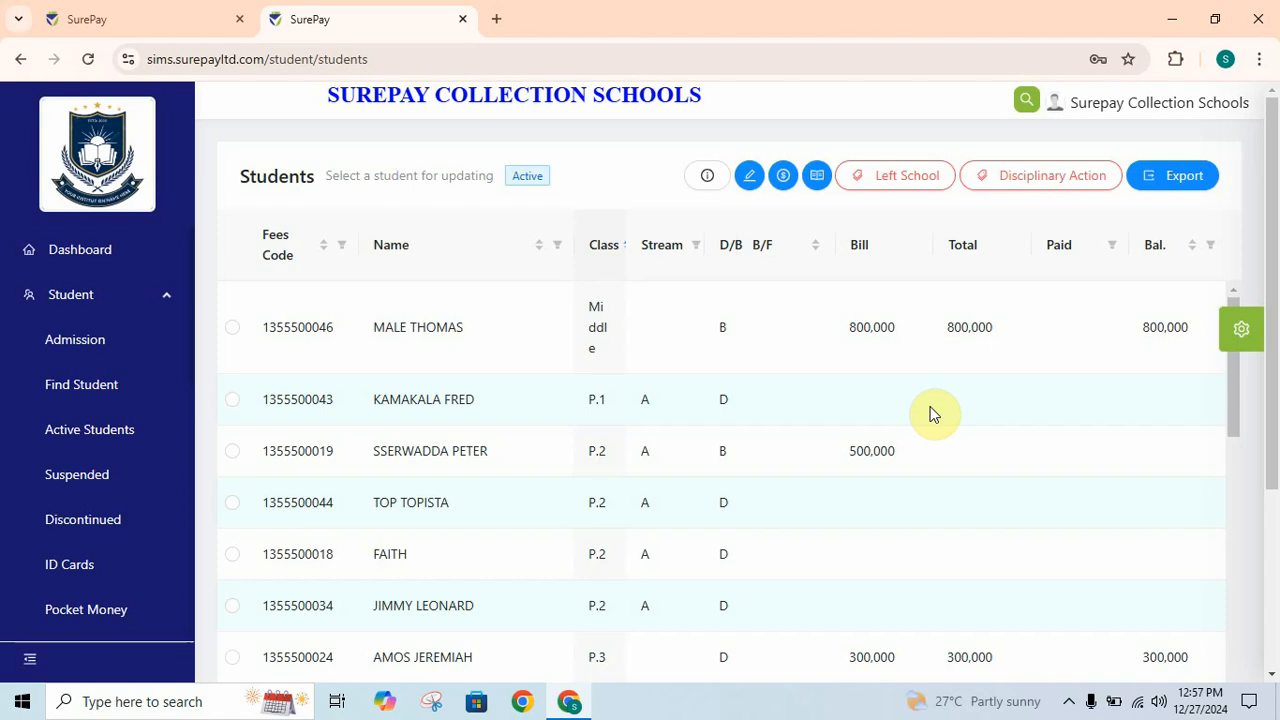
- Highlight the billed Middle-class student's Fees Code in the Students table
drag(334, 329, 256, 337)
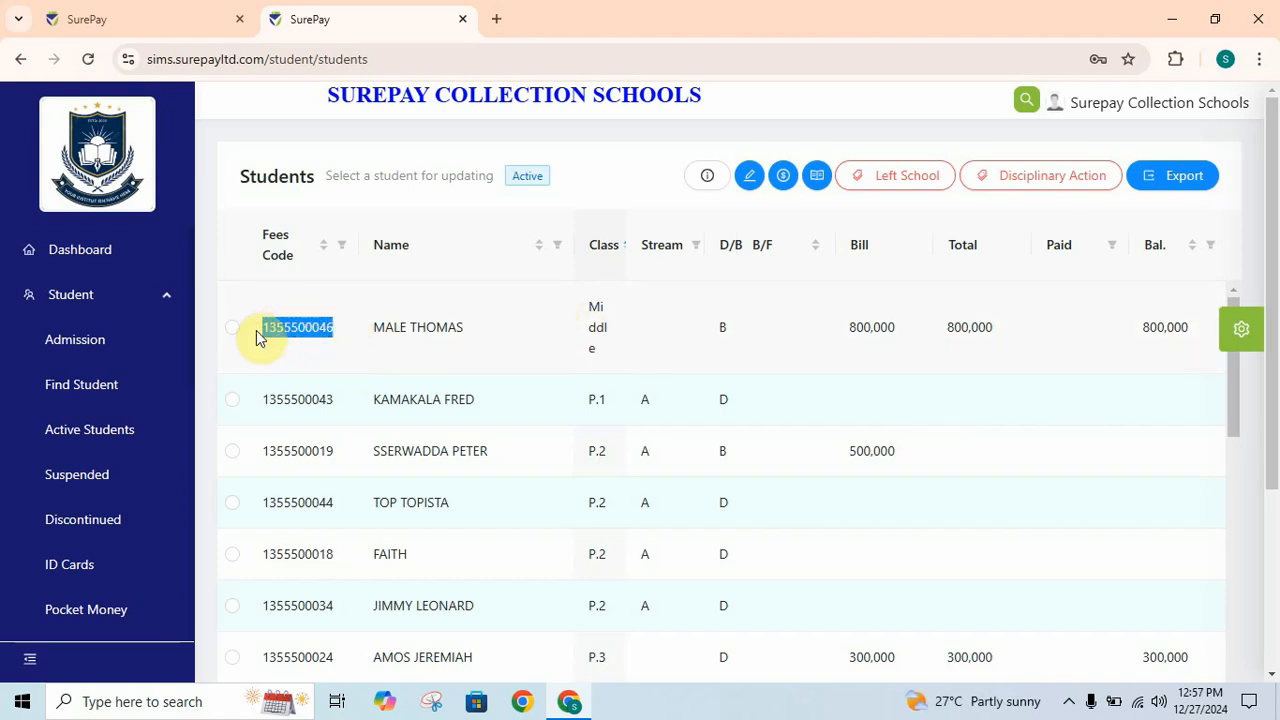